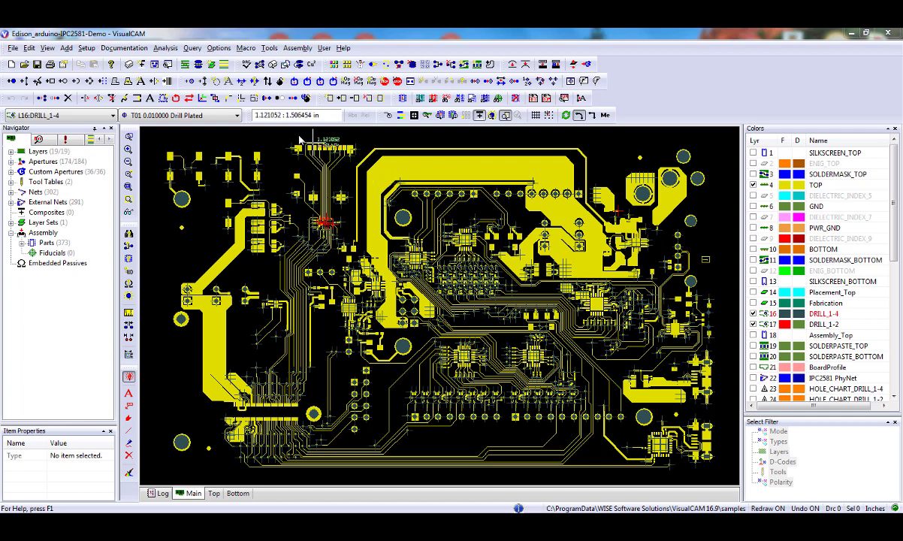
Review the layer setup list, enlarged to show all layers and BOTTOM's layer type choices.
{"action": "left_click", "coordinate": [86, 48]}
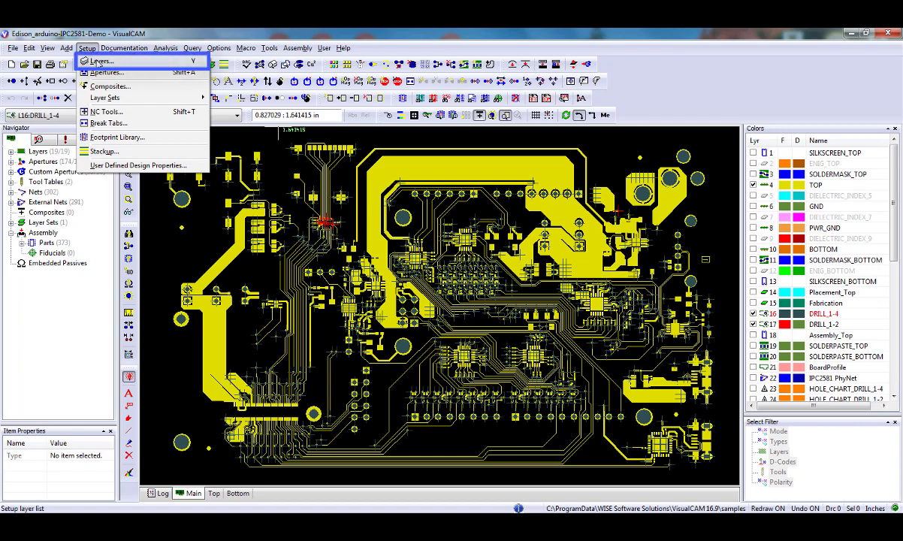
{"action": "left_click", "coordinate": [99, 62]}
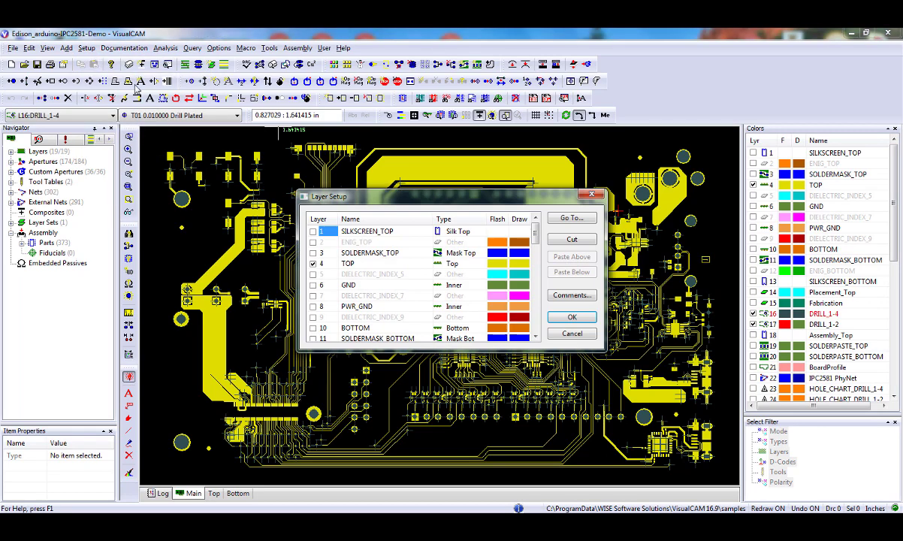
{"action": "left_click_drag", "start_coordinate": [387, 196], "coordinate": [383, 139]}
{"action": "left_click_drag", "start_coordinate": [451, 294], "coordinate": [451, 456]}
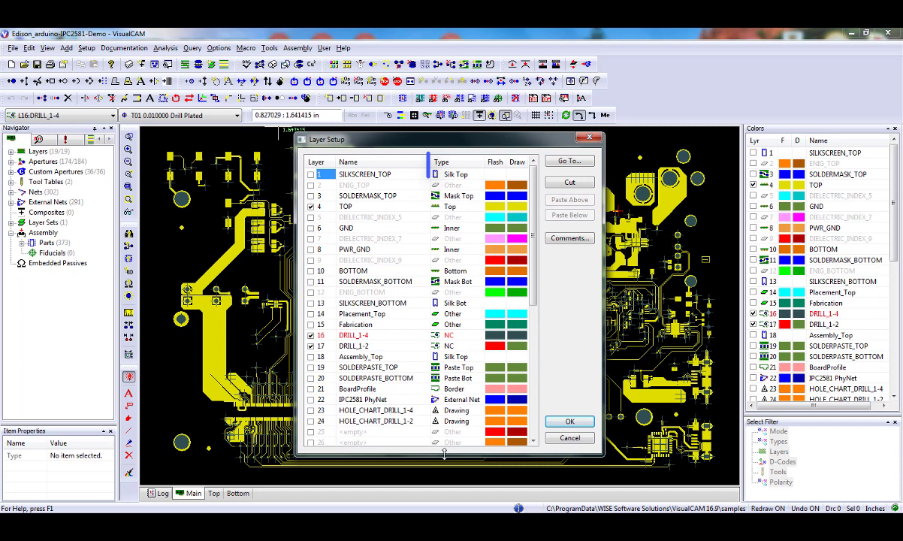
{"action": "left_click", "coordinate": [476, 272]}
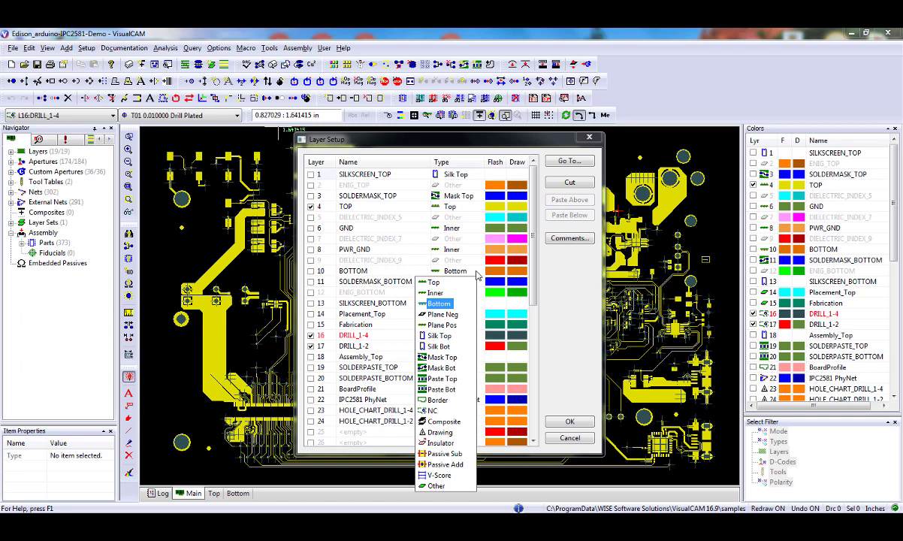
{"action": "key", "text": "Escape"}
{"action": "key", "text": "Escape"}
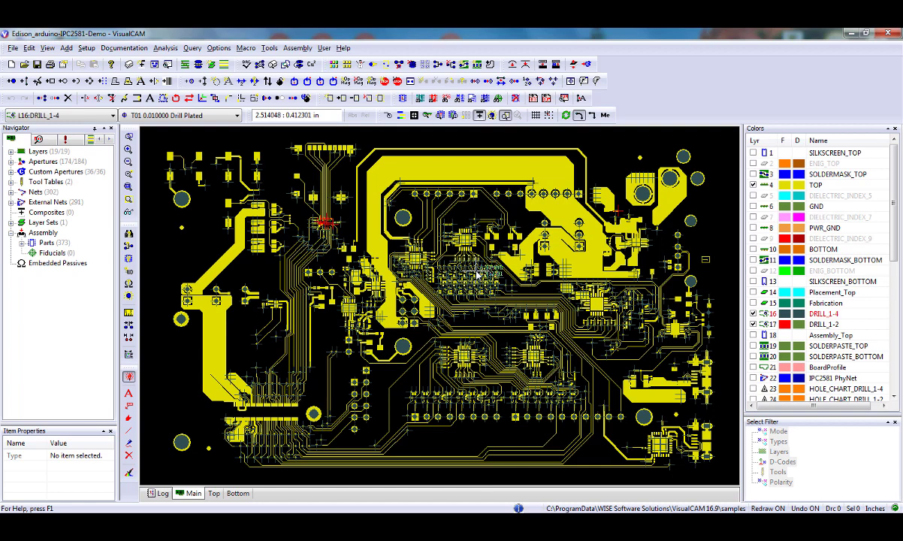
Convert the selected drawn pads into flashes via Convert > Drawn Pads > Select Draws.
{"action": "left_click", "coordinate": [271, 48]}
{"action": "mouse_move", "coordinate": [298, 228]}
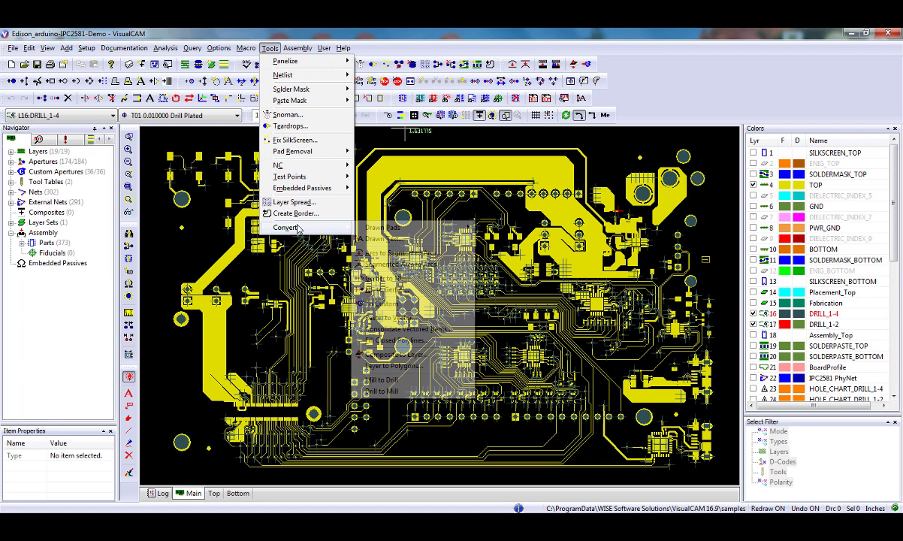
{"action": "mouse_move", "coordinate": [443, 230]}
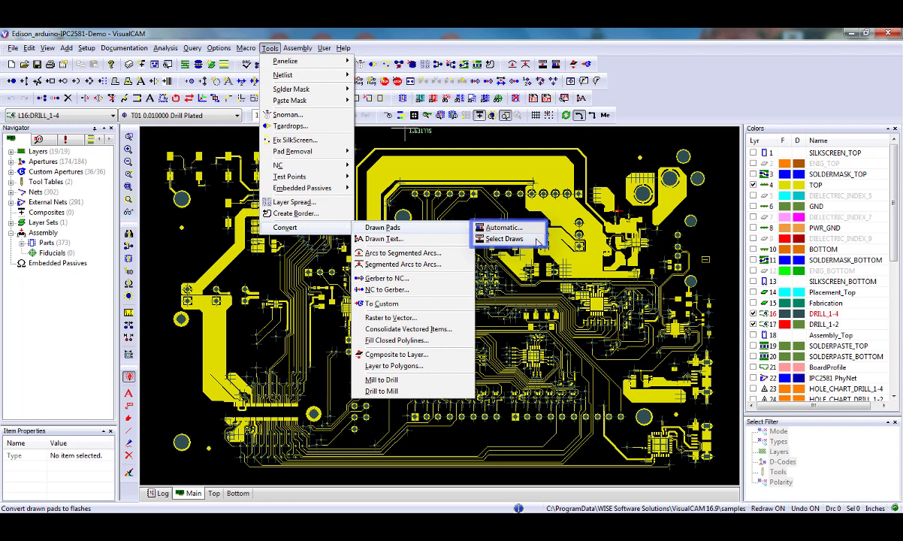
{"action": "left_click", "coordinate": [538, 241]}
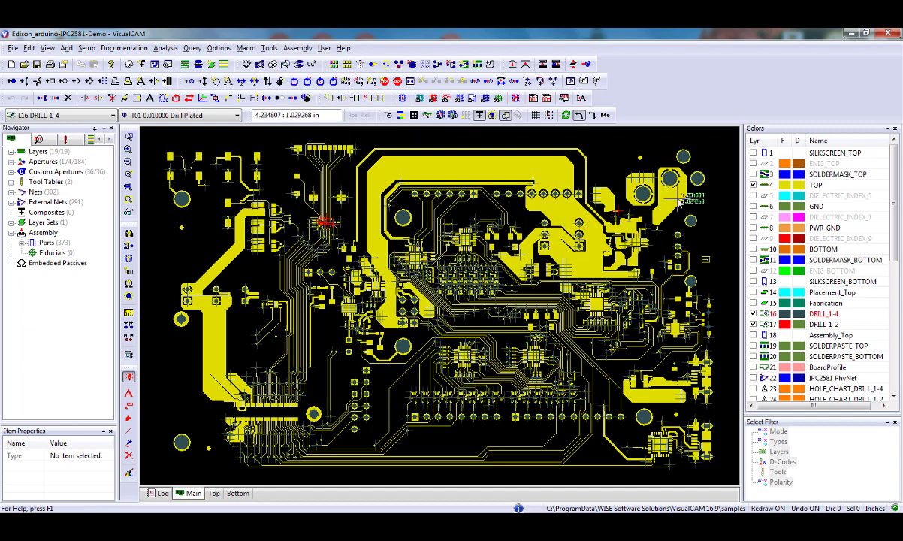
Colour TOP's flashed pads blue and its drawn traces red.
{"action": "left_click", "coordinate": [784, 196]}
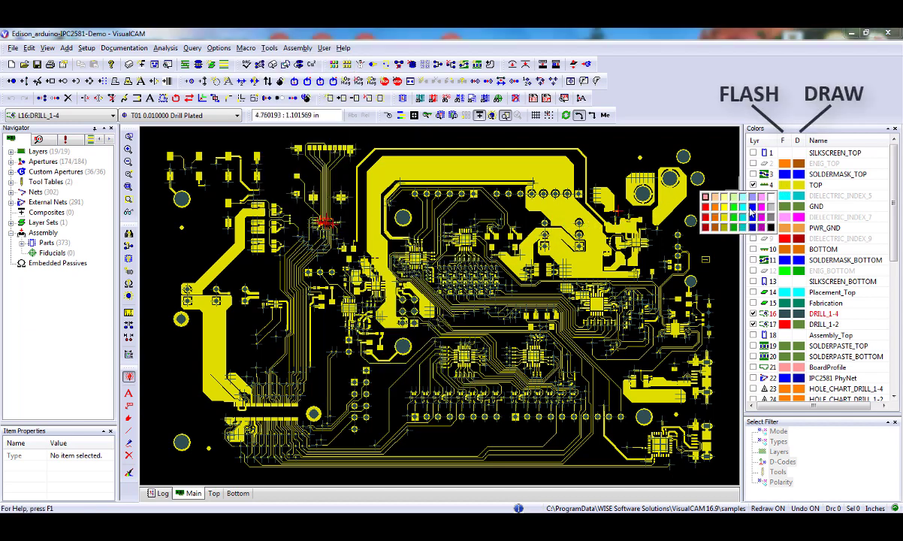
{"action": "left_click", "coordinate": [755, 216]}
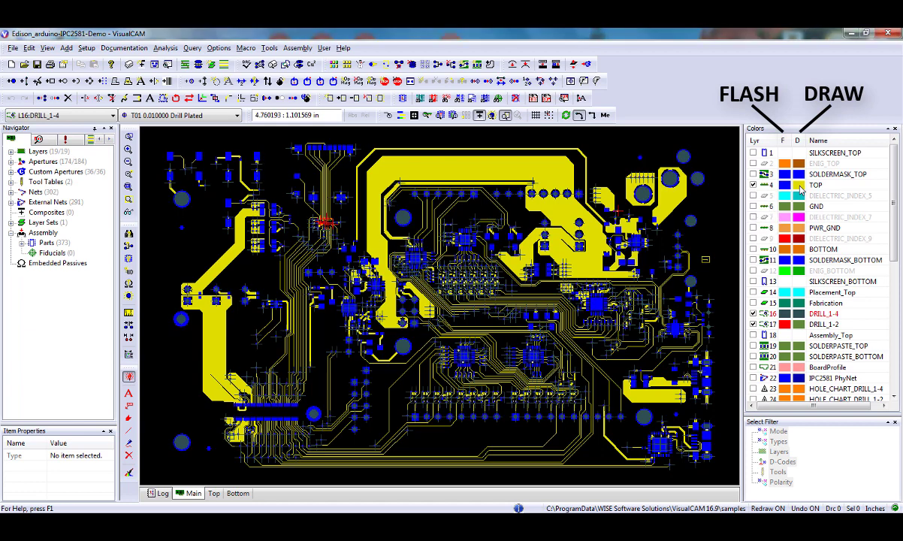
{"action": "left_click", "coordinate": [799, 185]}
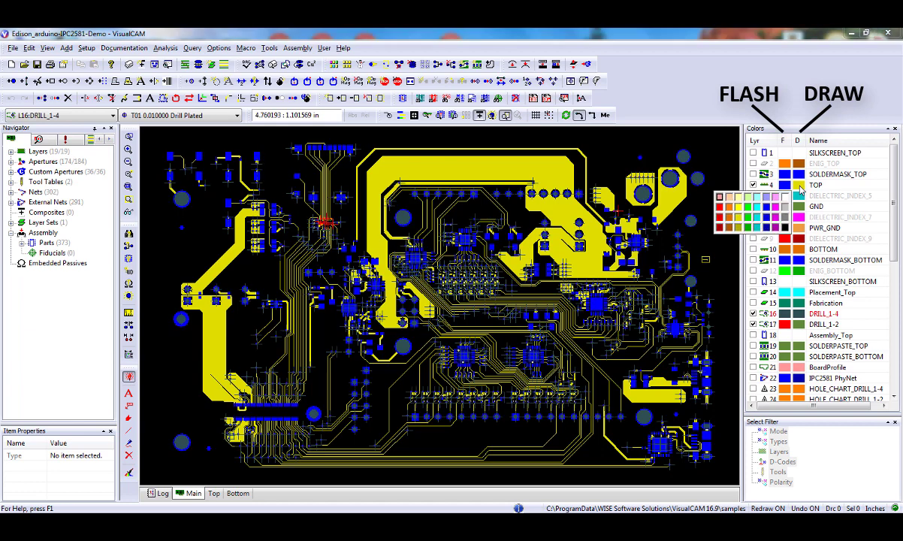
{"action": "left_click", "coordinate": [721, 208]}
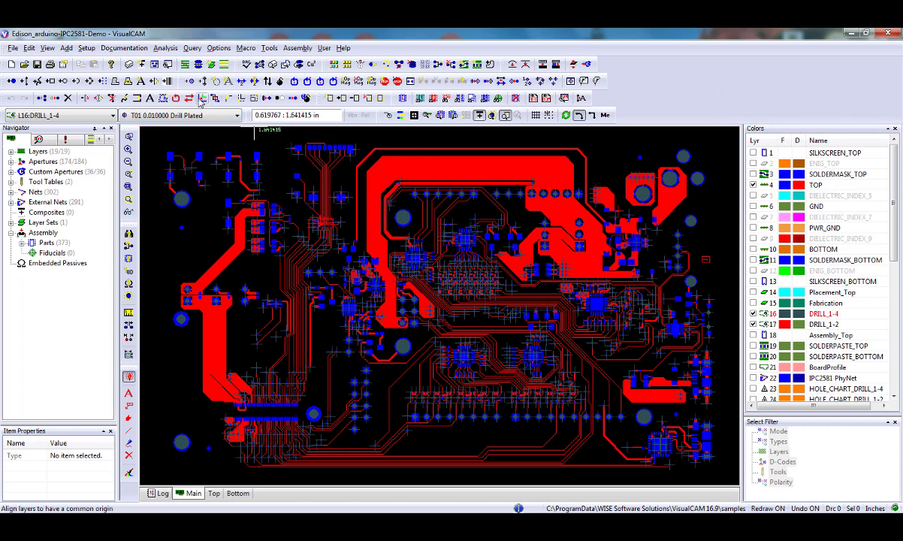
{"action": "left_click", "coordinate": [30, 48]}
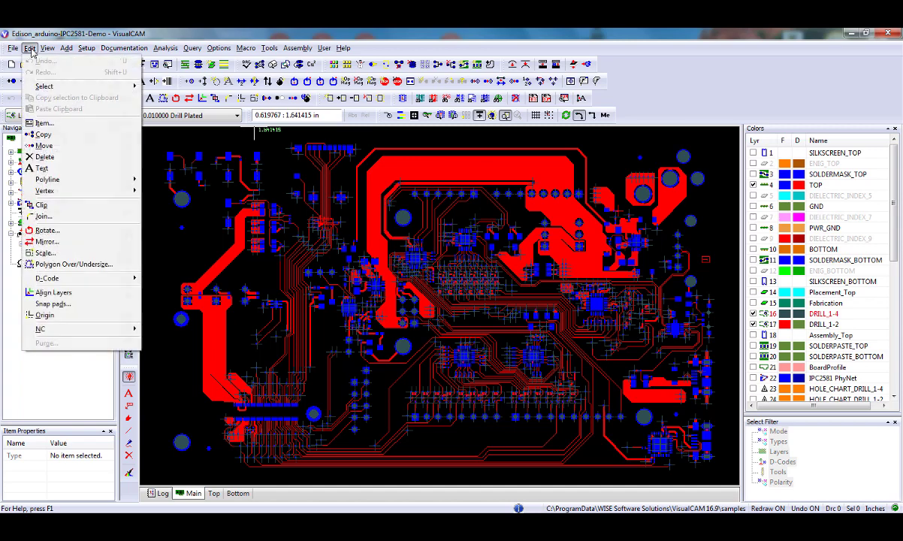
Remove stacked pads from all layers, confirming each layer and acknowledging the 17 removed pads.
{"action": "left_click", "coordinate": [83, 294]}
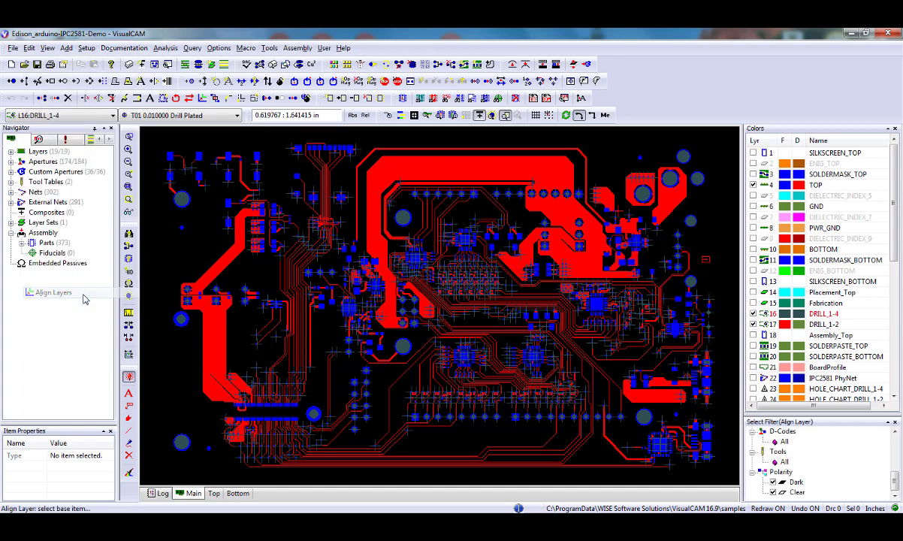
{"action": "left_click", "coordinate": [270, 47]}
{"action": "mouse_move", "coordinate": [301, 152]}
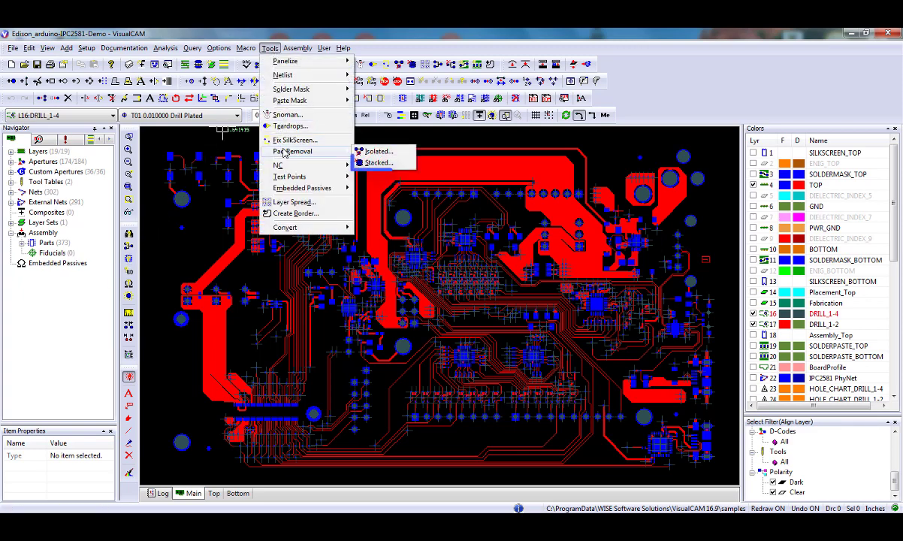
{"action": "left_click", "coordinate": [400, 163]}
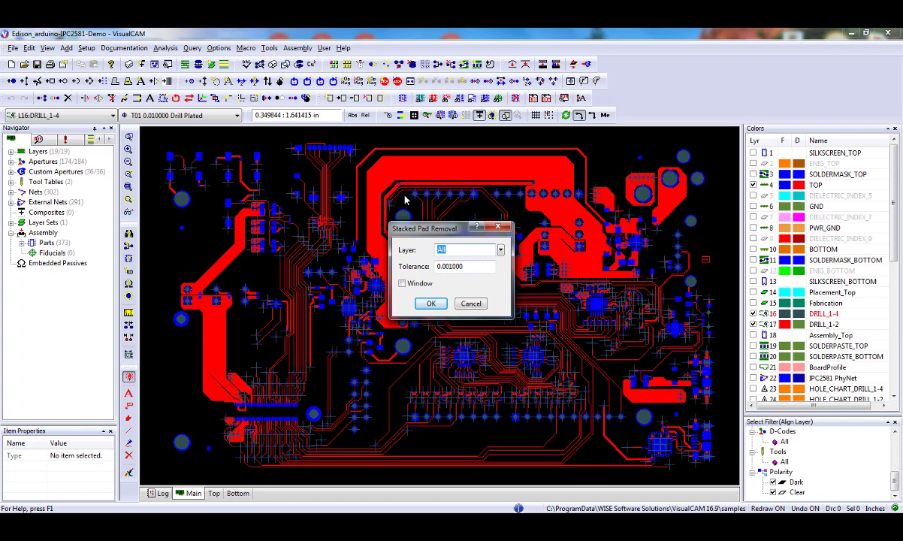
{"action": "left_click", "coordinate": [424, 305]}
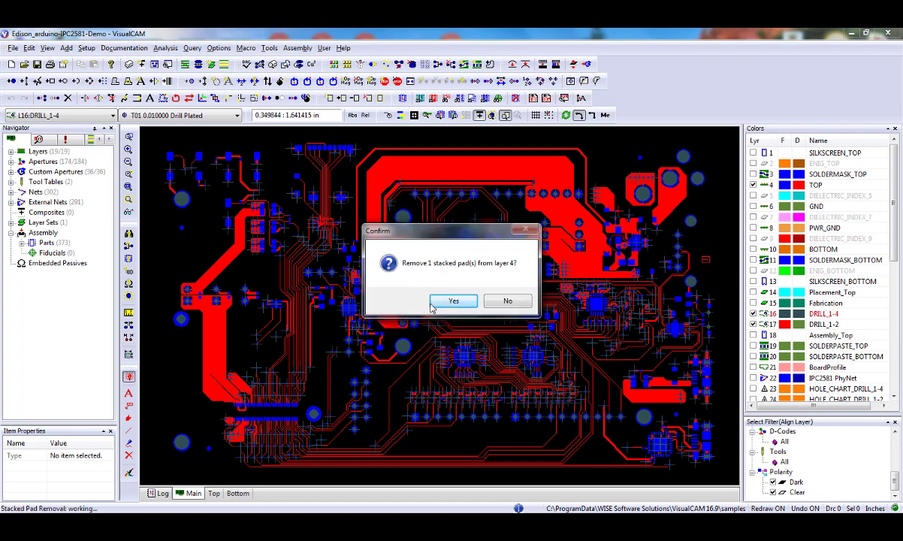
{"action": "left_click", "coordinate": [453, 302]}
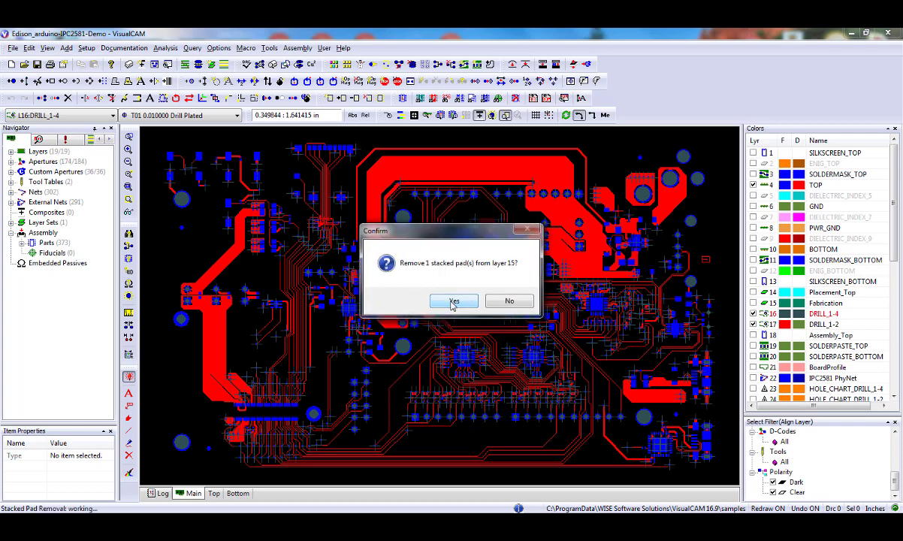
{"action": "left_click", "coordinate": [452, 303]}
{"action": "left_click", "coordinate": [517, 303]}
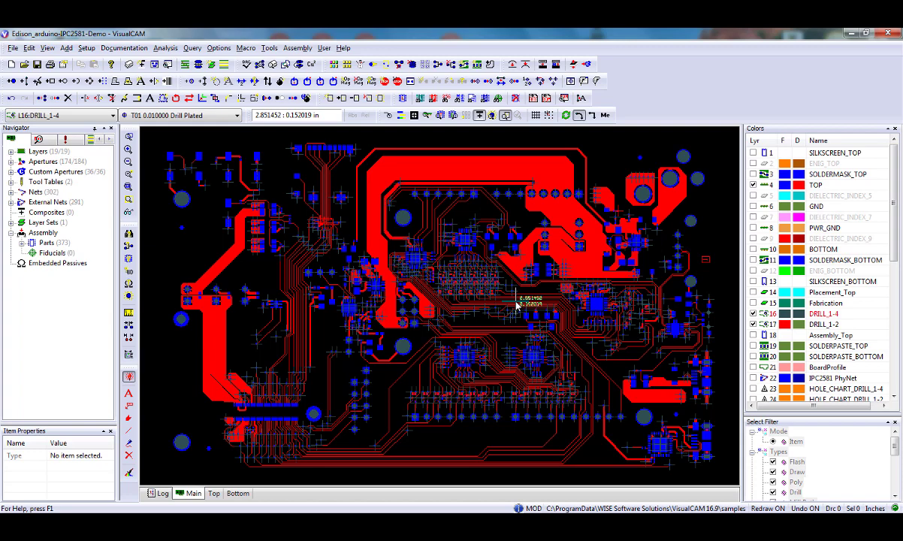
Generate the netlist with 16 DRILL_1-4 as the thru-hole drill layer.
{"action": "left_click", "coordinate": [270, 49]}
{"action": "mouse_move", "coordinate": [323, 76]}
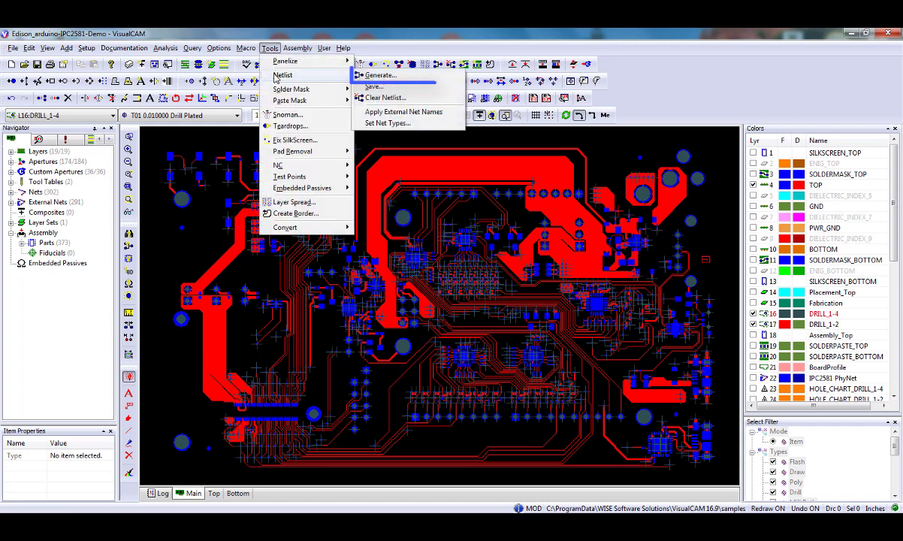
{"action": "left_click", "coordinate": [411, 75]}
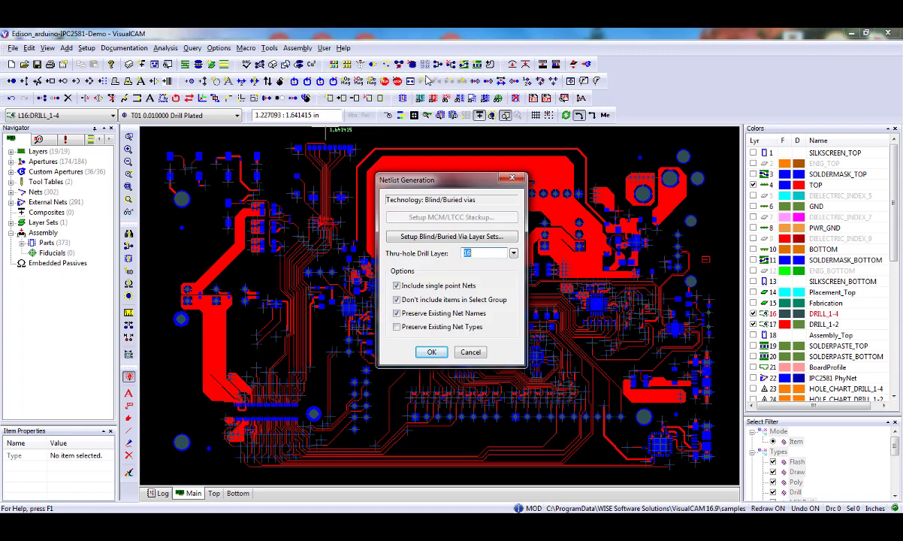
{"action": "left_click", "coordinate": [514, 255]}
{"action": "left_click", "coordinate": [499, 275]}
{"action": "left_click", "coordinate": [432, 352]}
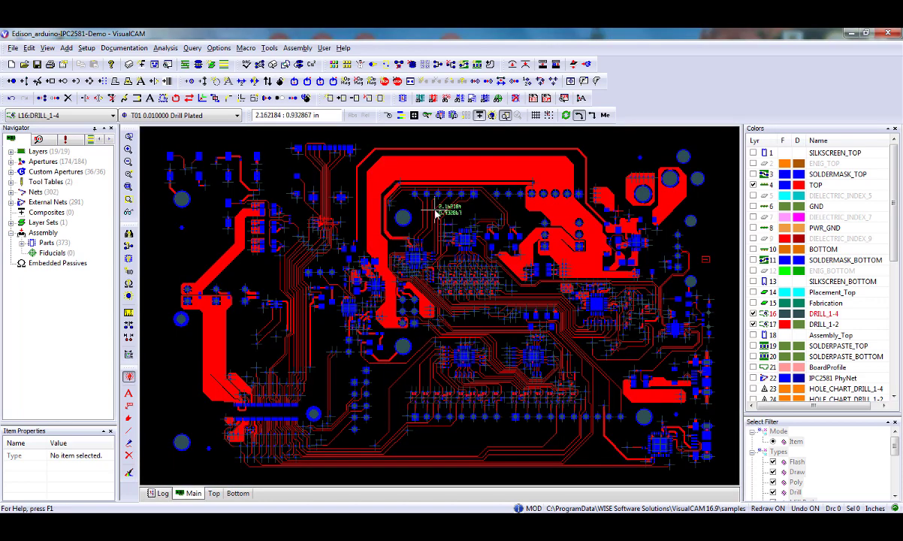
Open the DRC/MRC Analysis Setup from the Analysis menu.
{"action": "left_click", "coordinate": [168, 49]}
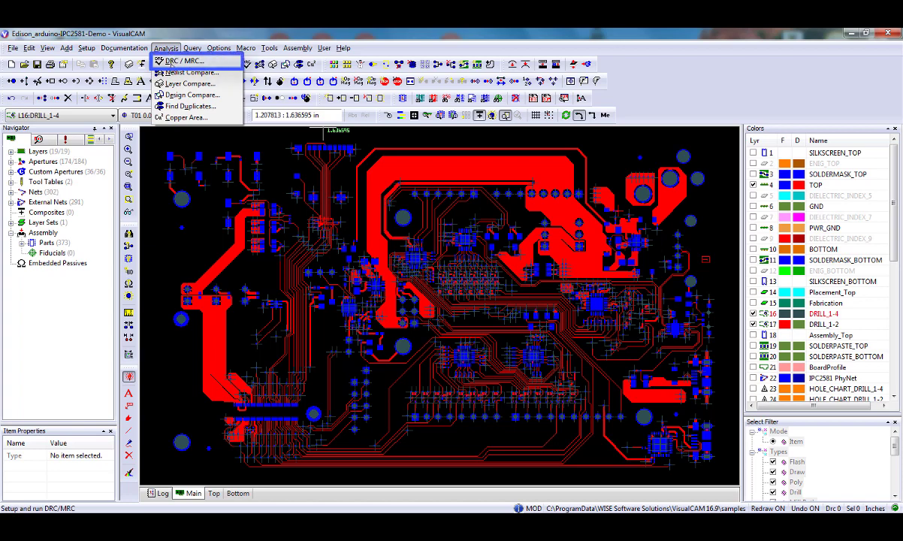
{"action": "left_click", "coordinate": [171, 61]}
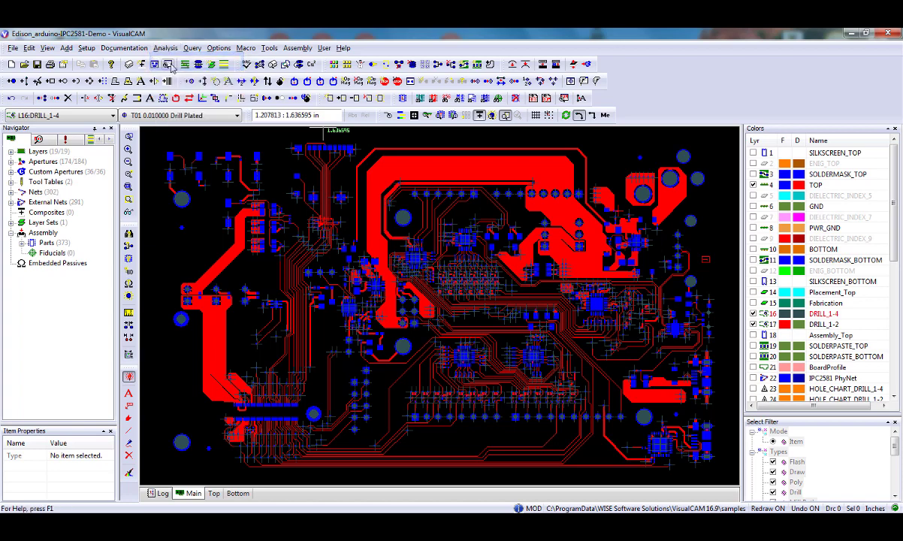
{"action": "left_click", "coordinate": [248, 66]}
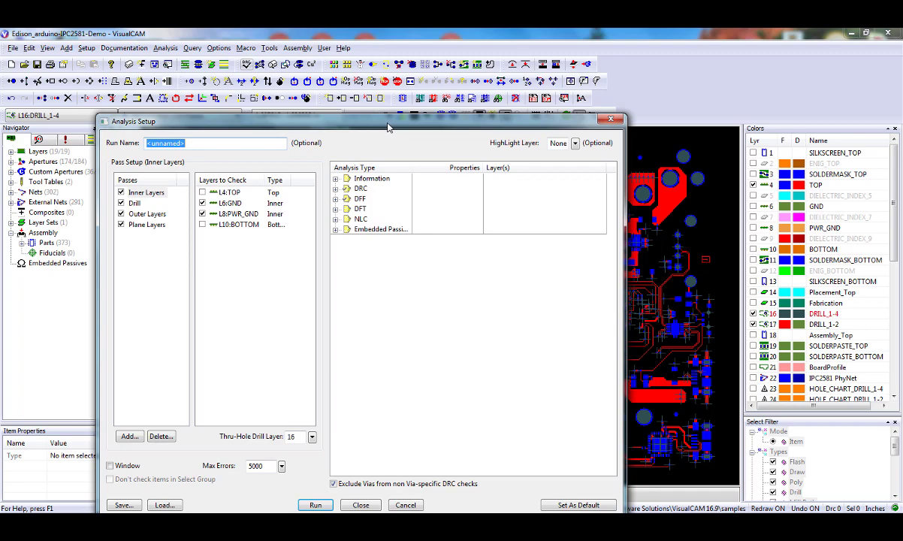
Move the Analysis Setup window up and enlarge it taller and wider.
{"action": "left_click_drag", "start_coordinate": [388, 127], "coordinate": [471, 71]}
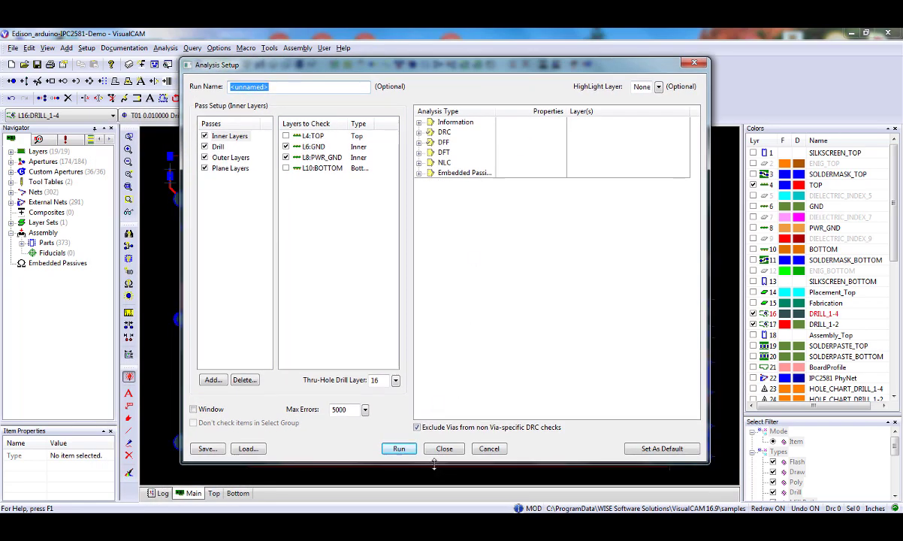
{"action": "left_click_drag", "start_coordinate": [435, 464], "coordinate": [434, 479]}
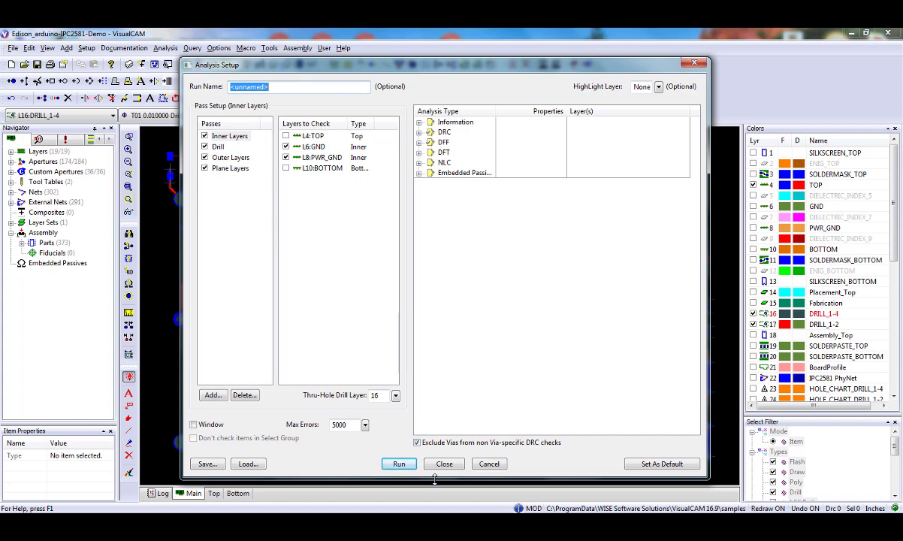
{"action": "left_click_drag", "start_coordinate": [181, 229], "coordinate": [123, 229]}
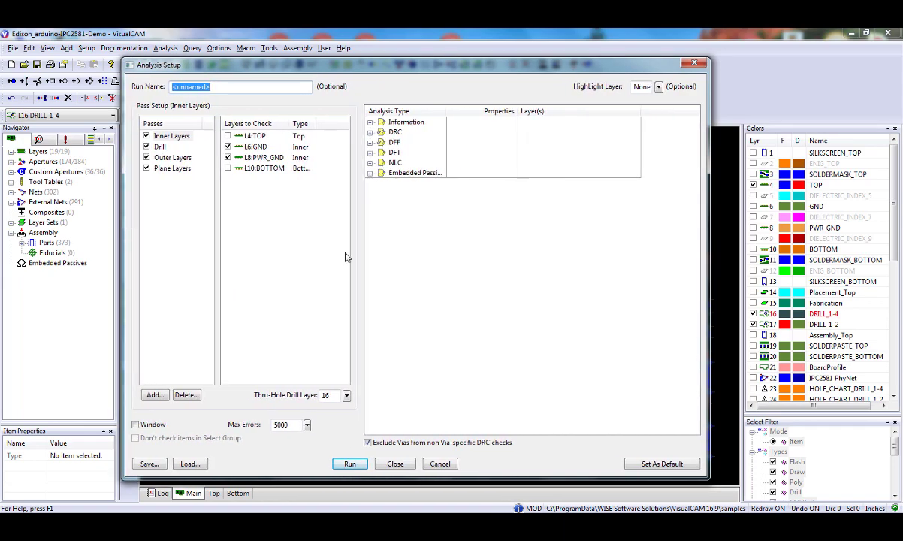
{"action": "left_click_drag", "start_coordinate": [708, 234], "coordinate": [743, 233]}
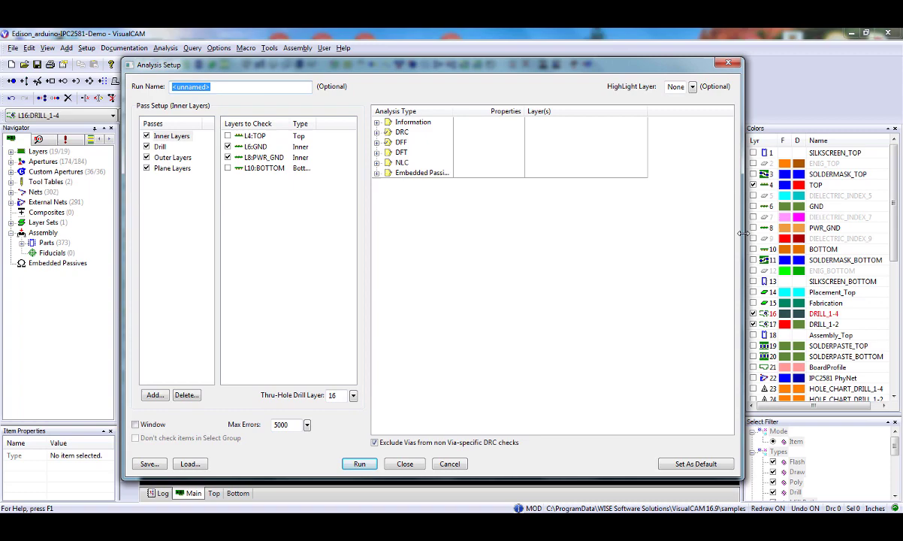
{"action": "left_click_drag", "start_coordinate": [550, 478], "coordinate": [550, 487]}
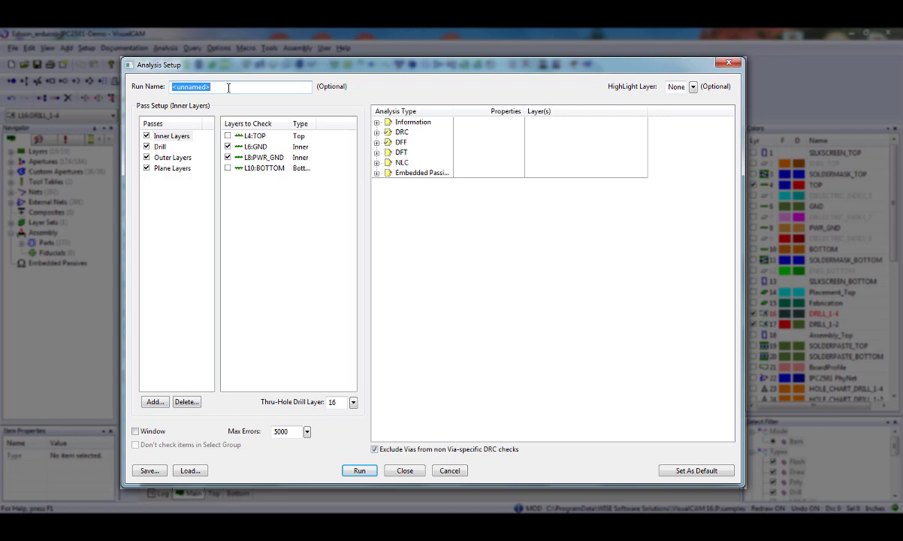
{"action": "left_click", "coordinate": [693, 88]}
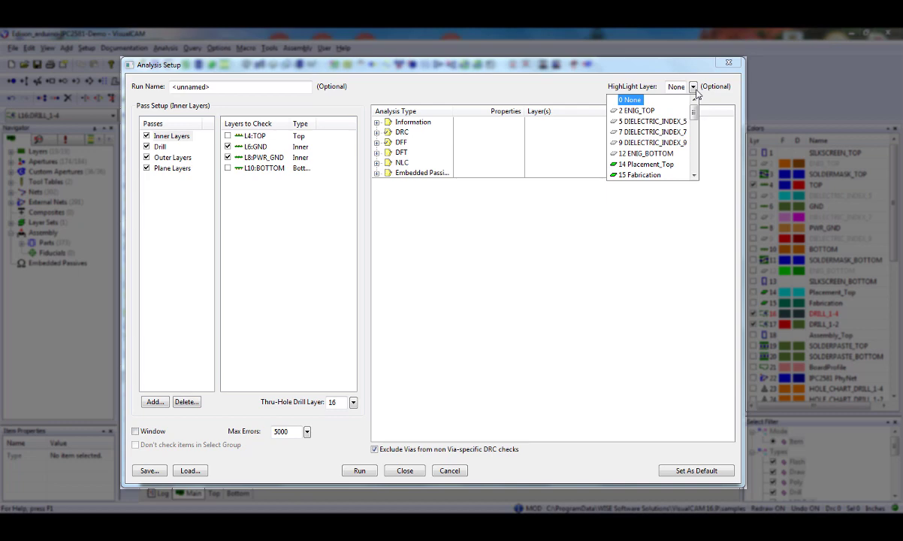
{"action": "left_click", "coordinate": [641, 101]}
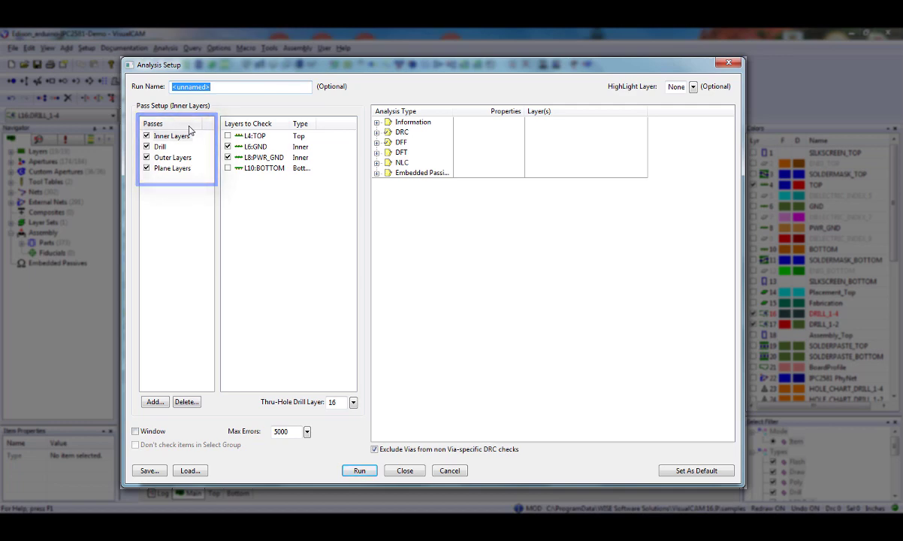
{"action": "left_click", "coordinate": [147, 137]}
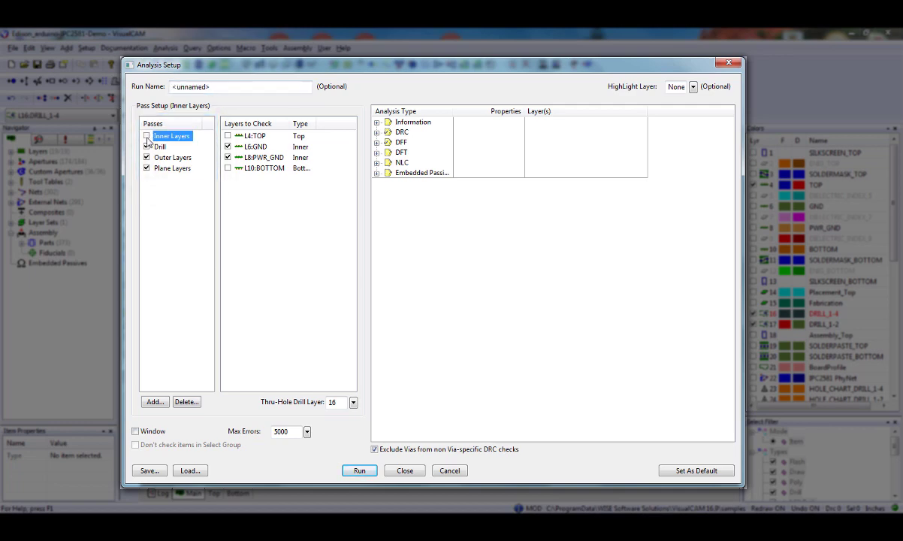
{"action": "left_click", "coordinate": [147, 148]}
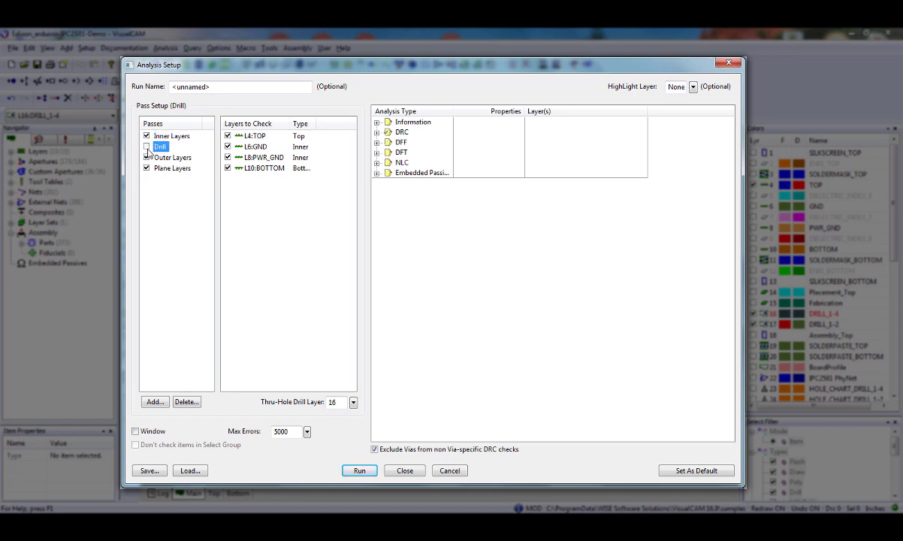
{"action": "left_click", "coordinate": [147, 158]}
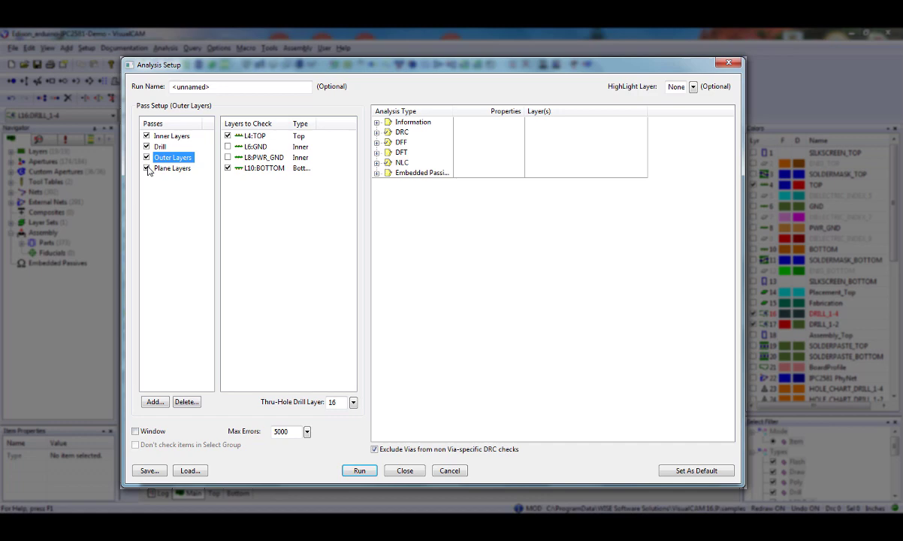
{"action": "left_click", "coordinate": [146, 169]}
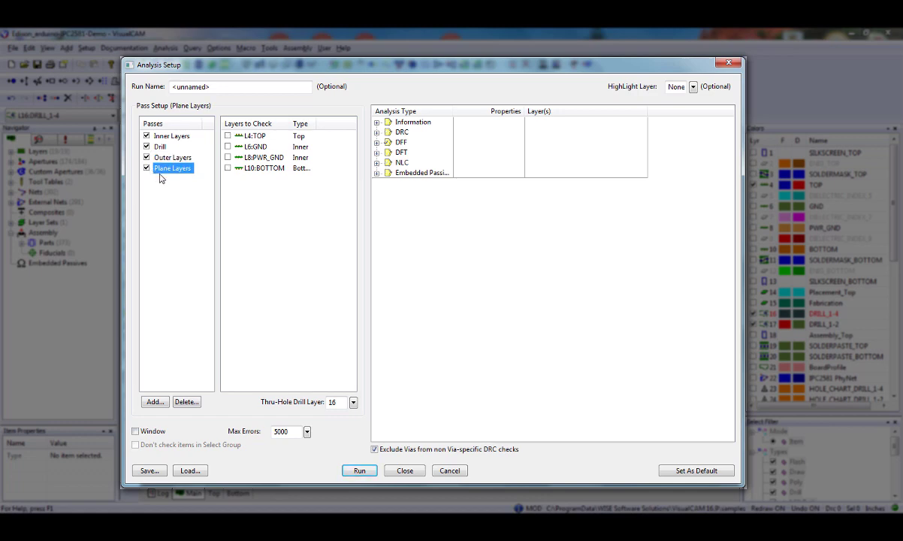
{"action": "left_click", "coordinate": [155, 402]}
{"action": "type", "text": "Test"}
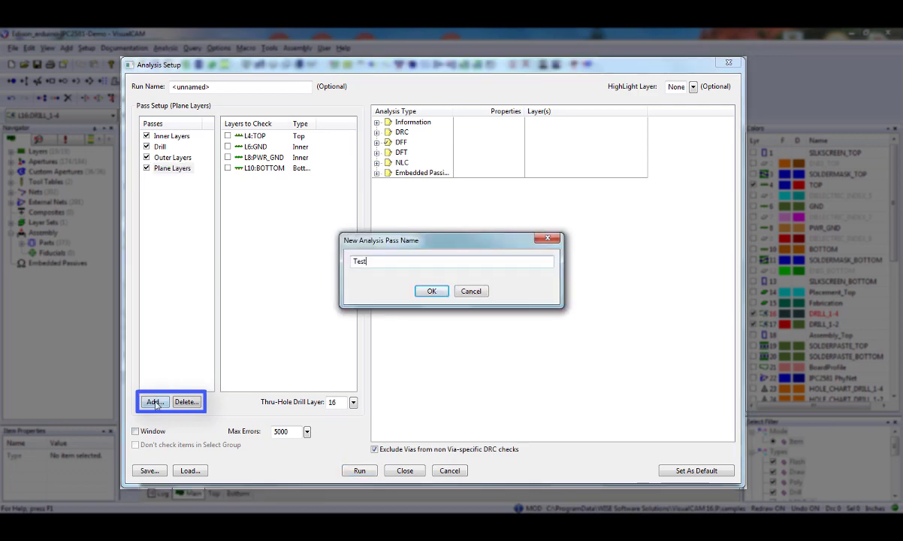
{"action": "key", "text": "Return"}
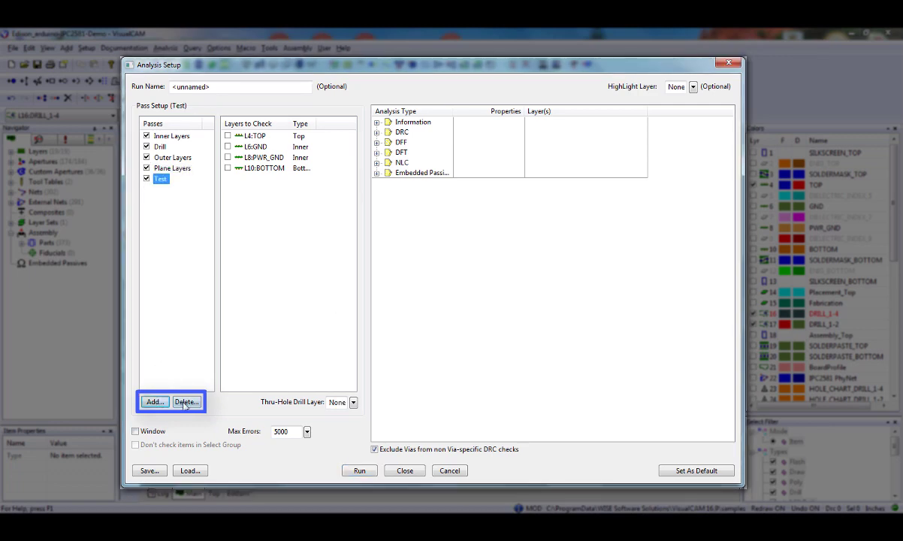
{"action": "left_click", "coordinate": [185, 403]}
{"action": "left_click", "coordinate": [440, 300]}
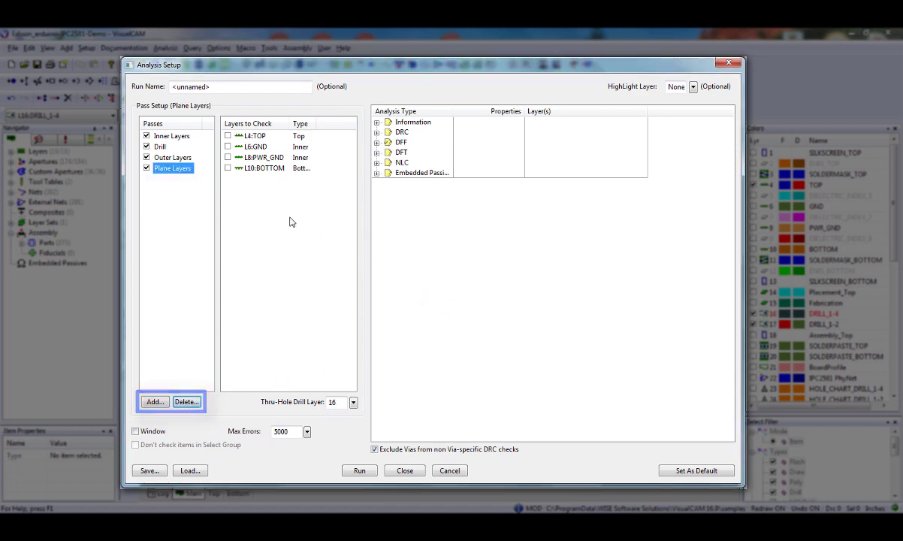
Retype the Inner Layers pass name ending as 'Layers' and widen the Layer(s) column.
{"action": "left_click", "coordinate": [172, 137]}
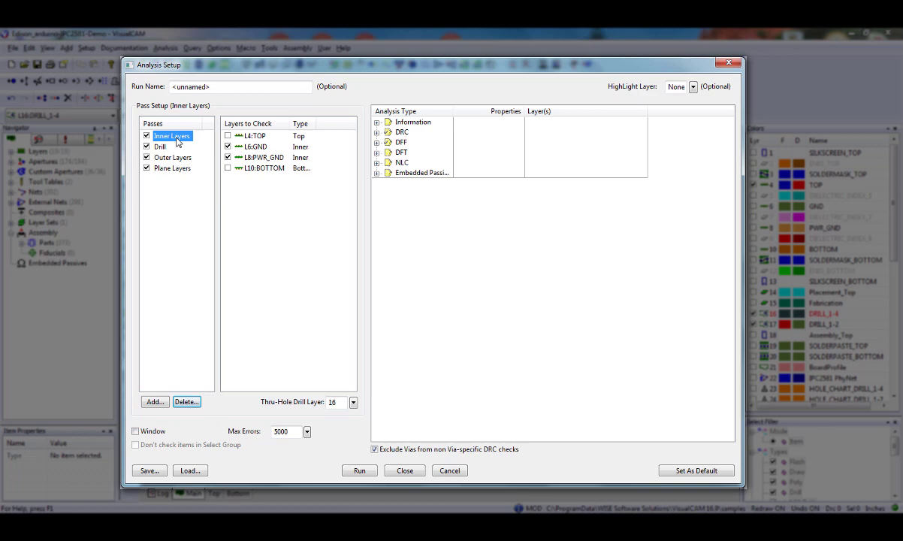
{"action": "left_click", "coordinate": [181, 136]}
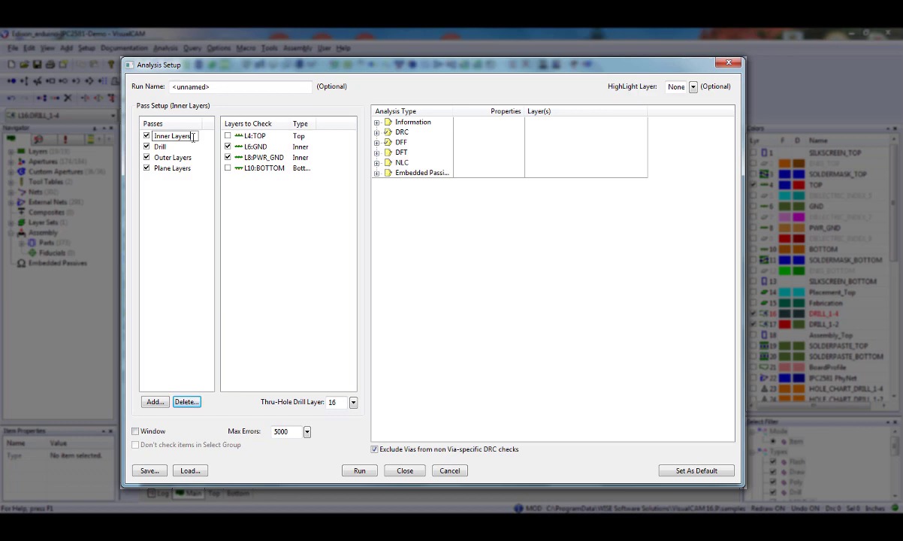
{"action": "key", "text": "shift+Left"}
{"action": "key", "text": "shift+Left"}
{"action": "key", "text": "shift+Left"}
{"action": "key", "text": "shift+Left"}
{"action": "key", "text": "shift+Left"}
{"action": "key", "text": "shift+Left"}
{"action": "type", "text": "Layers"}
{"action": "key", "text": "Return"}
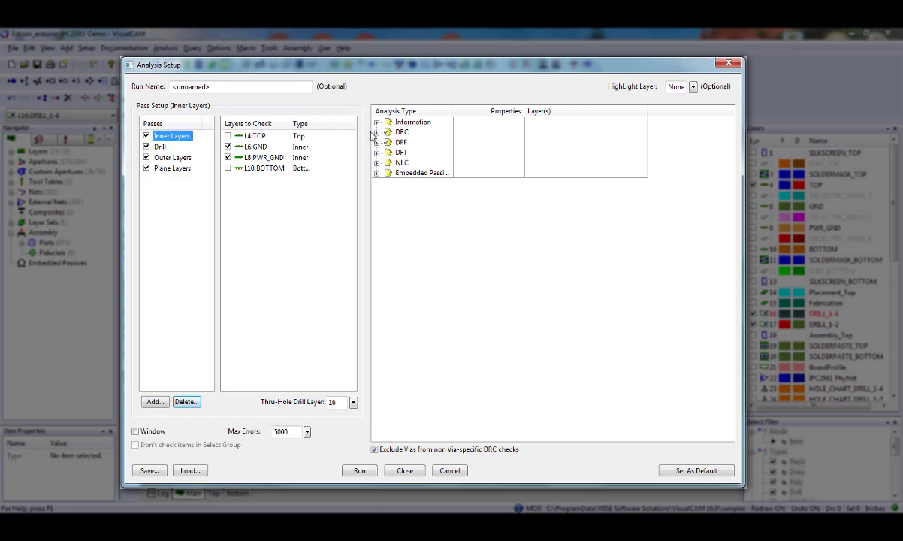
{"action": "left_click_drag", "start_coordinate": [525, 111], "coordinate": [531, 112]}
{"action": "left_click_drag", "start_coordinate": [612, 111], "coordinate": [679, 111]}
Select the Drill pass and set its thru-hole drill layer to 16 DRILL_1-4.
{"action": "left_click", "coordinate": [146, 136]}
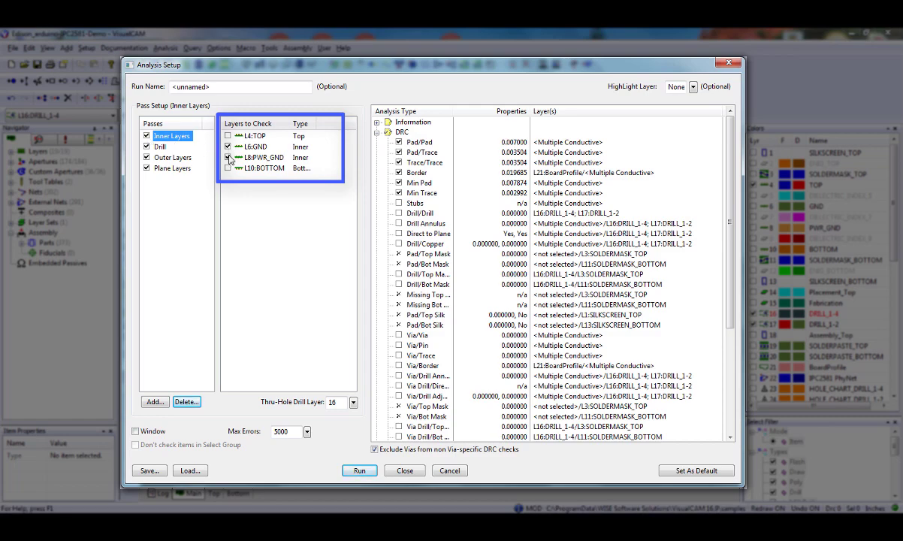
{"action": "left_click", "coordinate": [162, 146]}
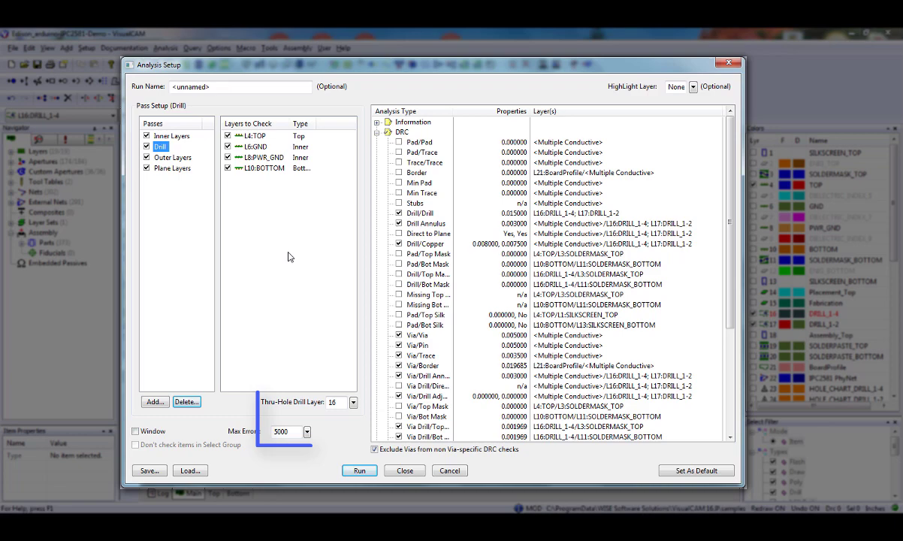
{"action": "left_click", "coordinate": [353, 403]}
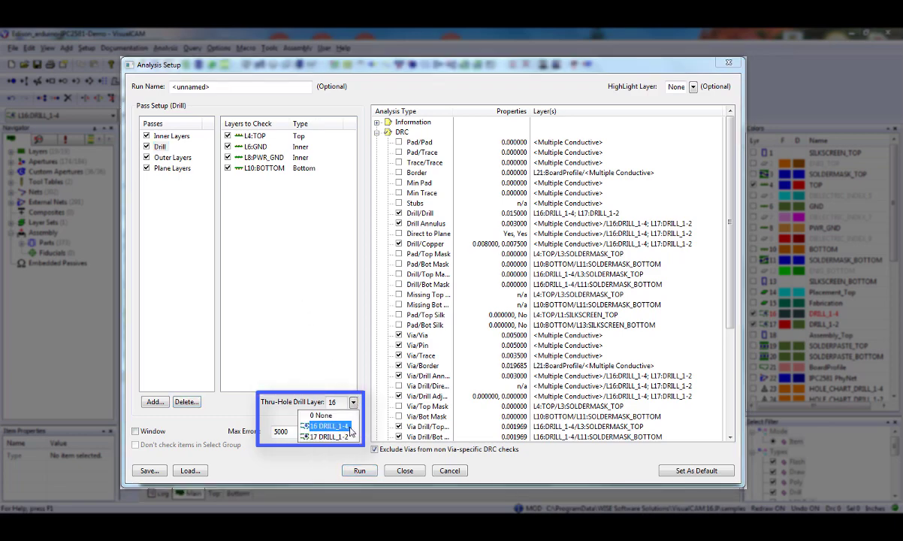
{"action": "left_click", "coordinate": [349, 429]}
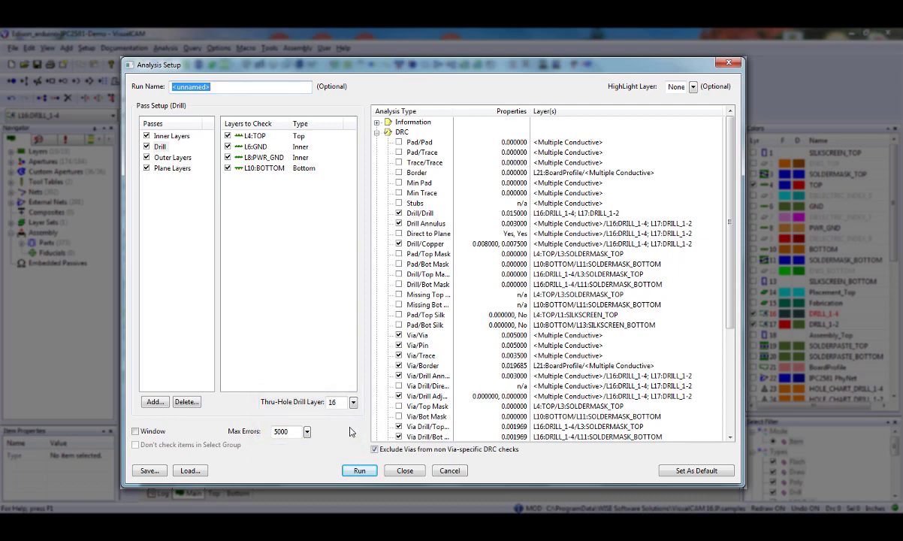
Select the Inner Layers pass and widen the Analysis Type column.
{"action": "left_click", "coordinate": [178, 139]}
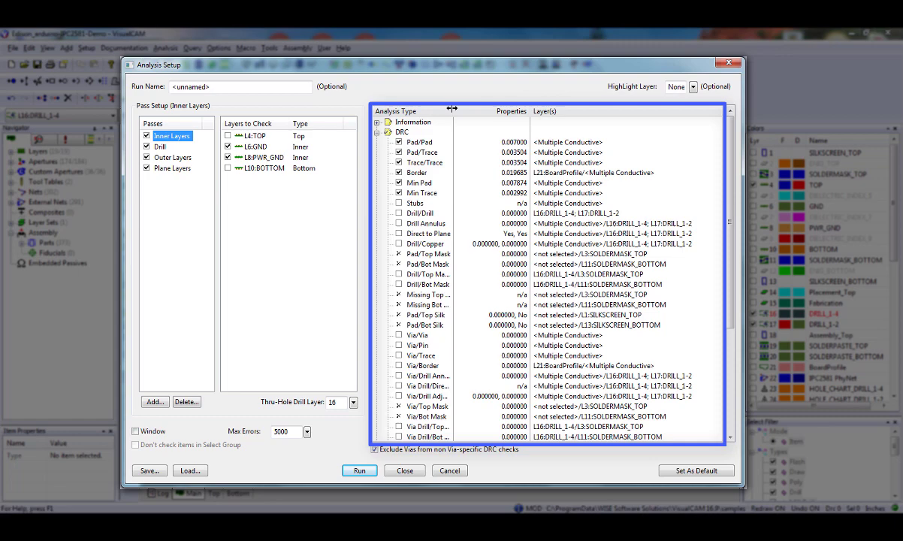
{"action": "left_click_drag", "start_coordinate": [451, 109], "coordinate": [468, 109]}
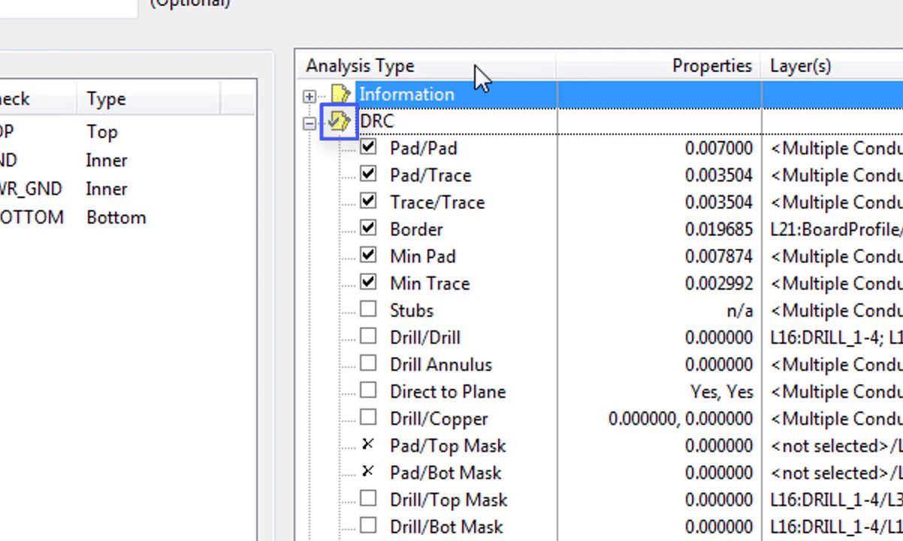
Collapse DRC, expand Information, then Check All followed by Un-check All on its checks.
{"action": "left_click", "coordinate": [309, 122]}
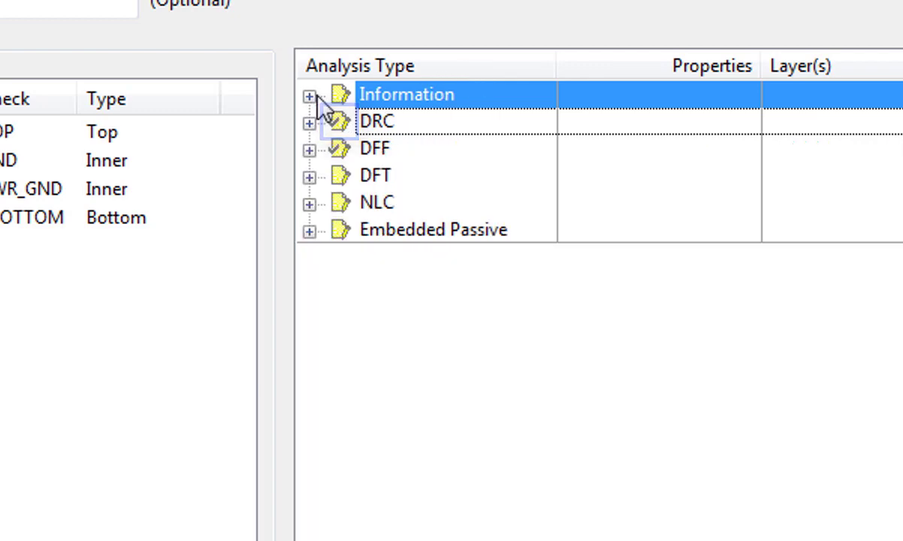
{"action": "left_click", "coordinate": [310, 97]}
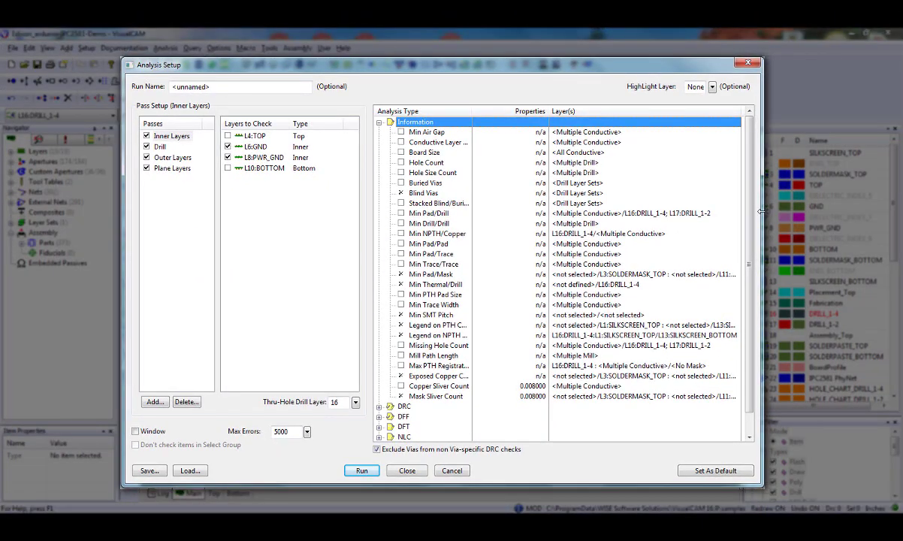
{"action": "right_click", "coordinate": [396, 122]}
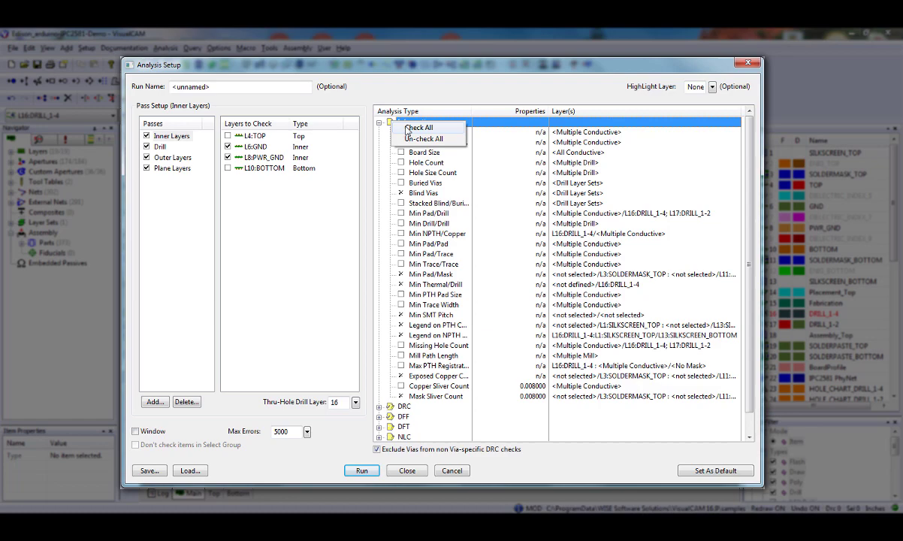
{"action": "left_click", "coordinate": [418, 130]}
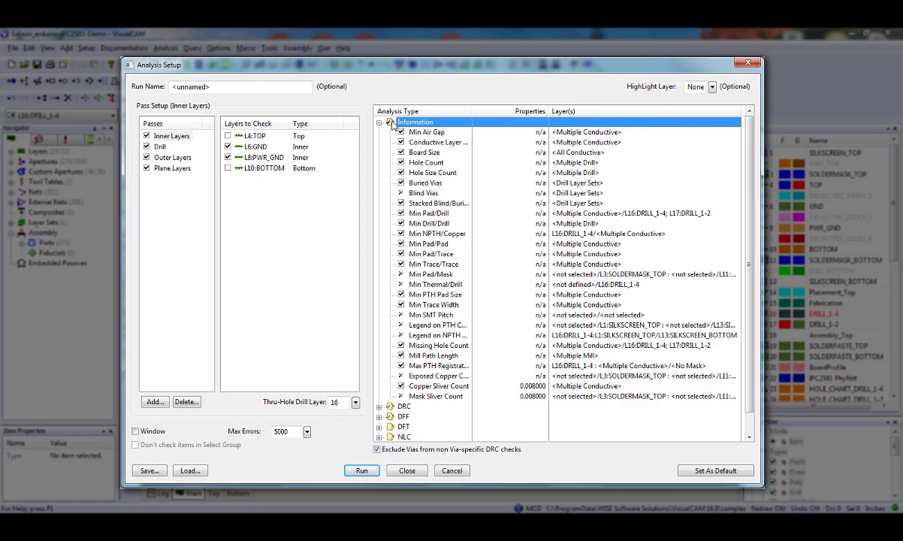
{"action": "right_click", "coordinate": [404, 123]}
{"action": "left_click", "coordinate": [412, 139]}
Turn on all Information checks, widen the Analysis Type column, and expand the DRC group.
{"action": "right_click", "coordinate": [398, 121]}
{"action": "left_click", "coordinate": [417, 129]}
{"action": "left_click_drag", "start_coordinate": [472, 110], "coordinate": [489, 111]}
{"action": "left_click_drag", "start_coordinate": [549, 111], "coordinate": [552, 110]}
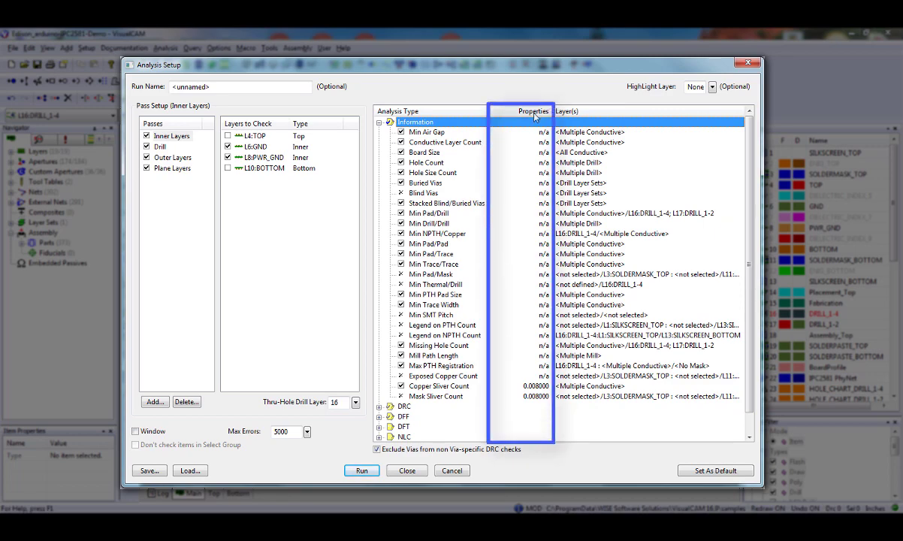
{"action": "key", "text": "Left"}
{"action": "key", "text": "Down"}
{"action": "key", "text": "Right"}
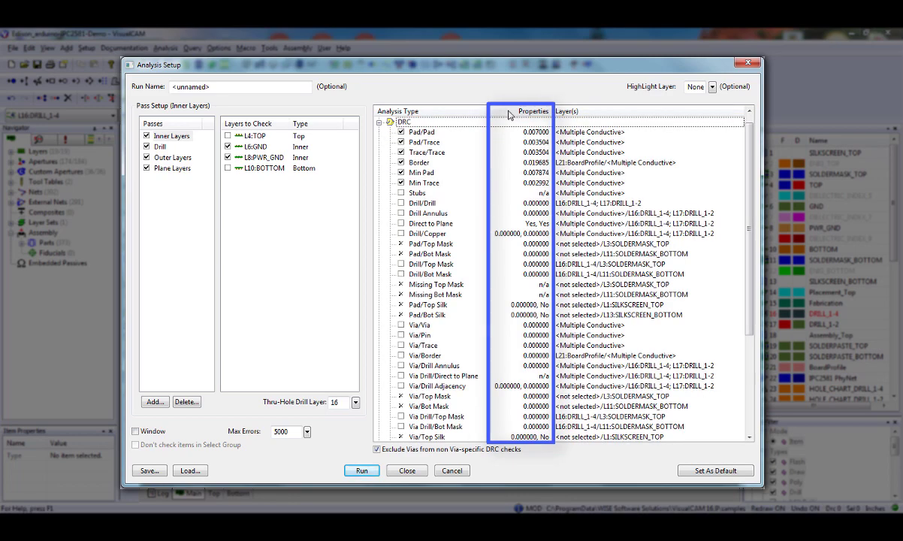
Set DRC Pad/Pad spacing to 0.006000 and Pad/Trace spacing to 0.003505.
{"action": "left_click", "coordinate": [533, 132]}
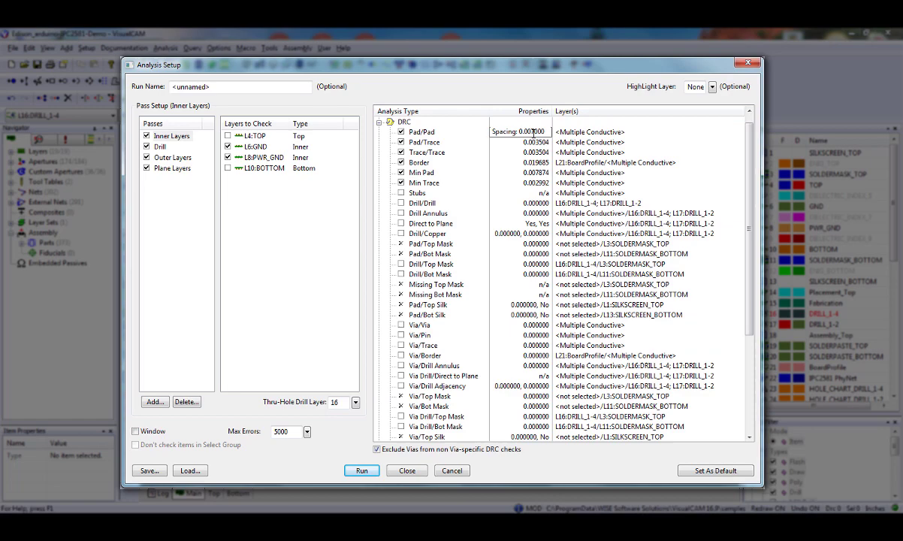
{"action": "left_click_drag", "start_coordinate": [532, 132], "coordinate": [549, 132]}
{"action": "type", "text": "6000"}
{"action": "key", "text": "Down"}
{"action": "key", "text": "End"}
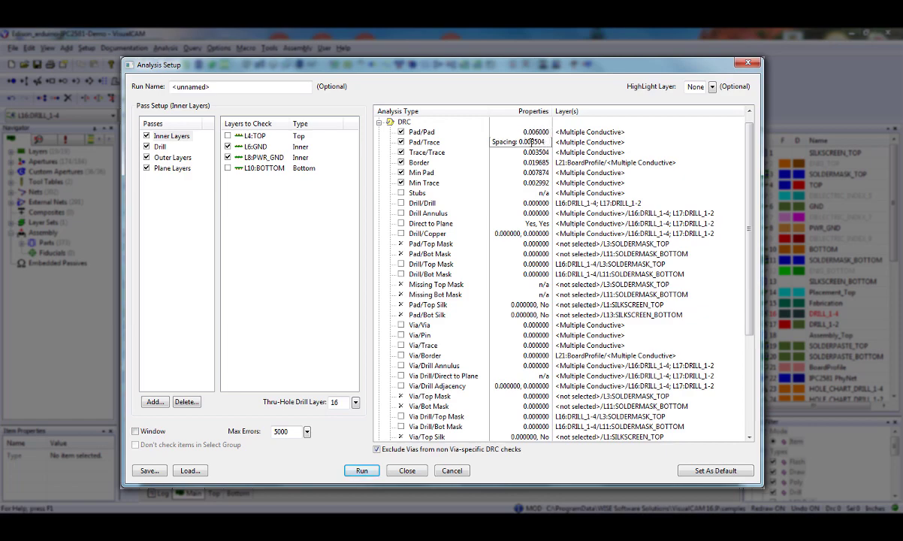
{"action": "key", "text": "shift+Left"}
{"action": "type", "text": "5"}
{"action": "key", "text": "Down"}
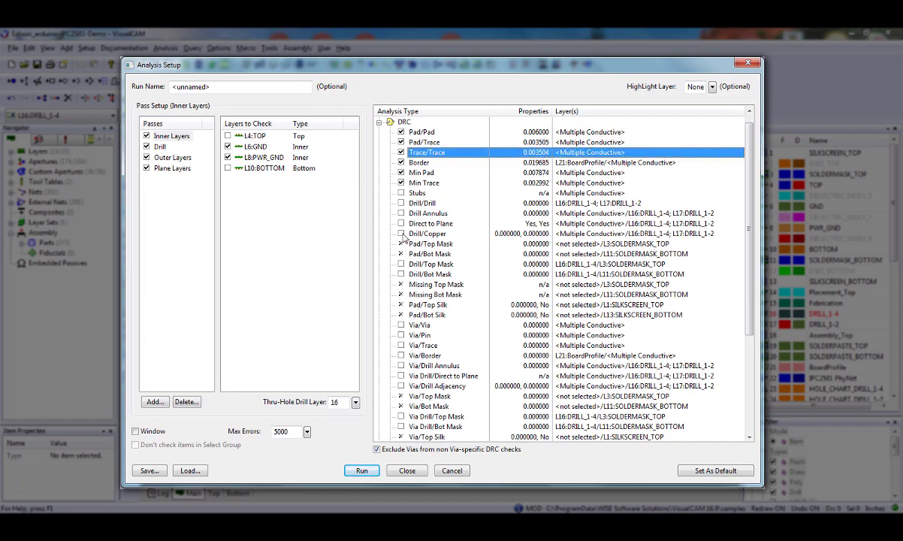
Enable the Drill/Copper check with values 0.006000 and 0.000500.
{"action": "left_click", "coordinate": [400, 234]}
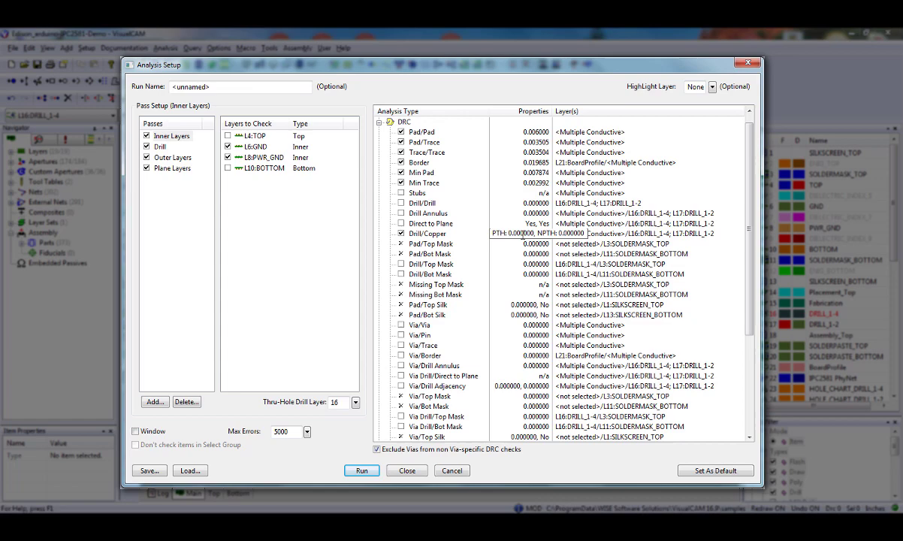
{"action": "left_click_drag", "start_coordinate": [519, 234], "coordinate": [535, 234]}
{"action": "type", "text": "6"}
{"action": "type", "text": "500"}
{"action": "key", "text": "Return"}
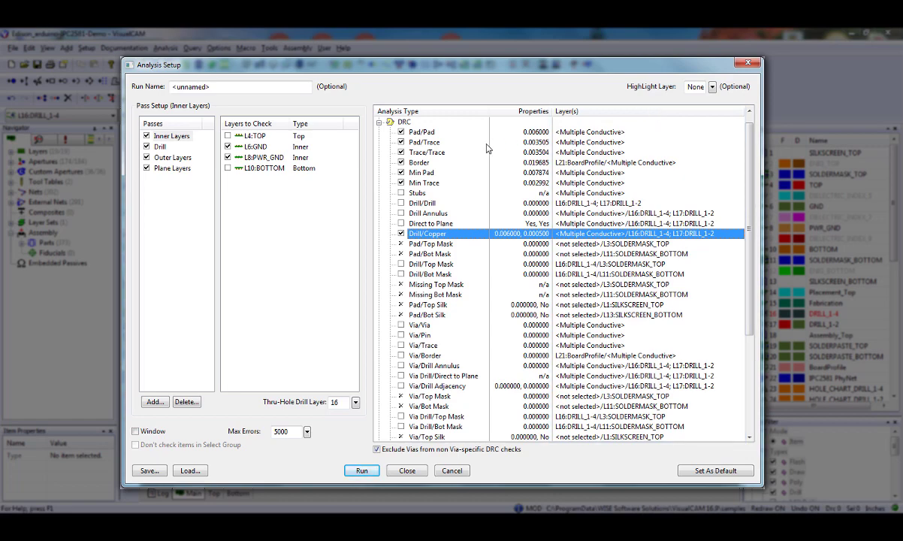
Uncheck all layers to check, then recheck all four layers for analysis.
{"action": "left_click", "coordinate": [415, 160]}
{"action": "left_click", "coordinate": [592, 165]}
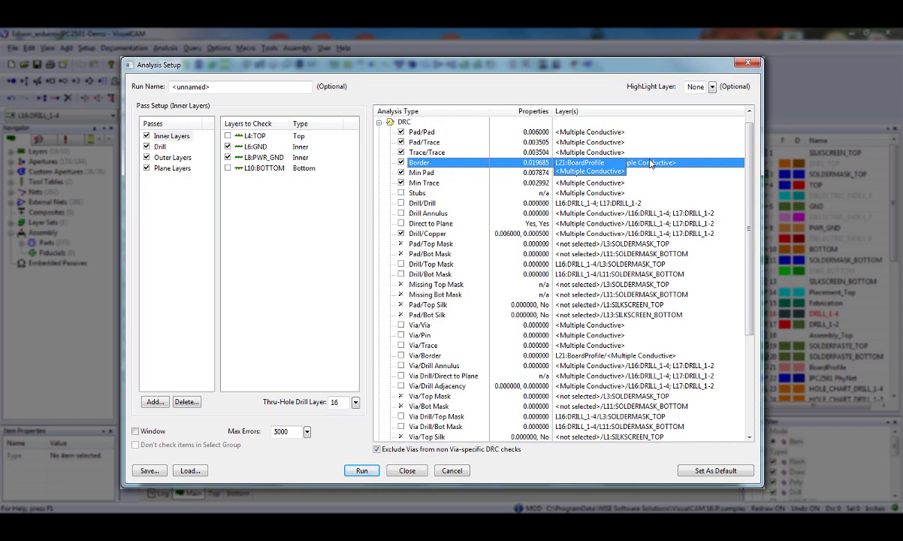
{"action": "left_click", "coordinate": [625, 172]}
{"action": "right_click", "coordinate": [228, 136]}
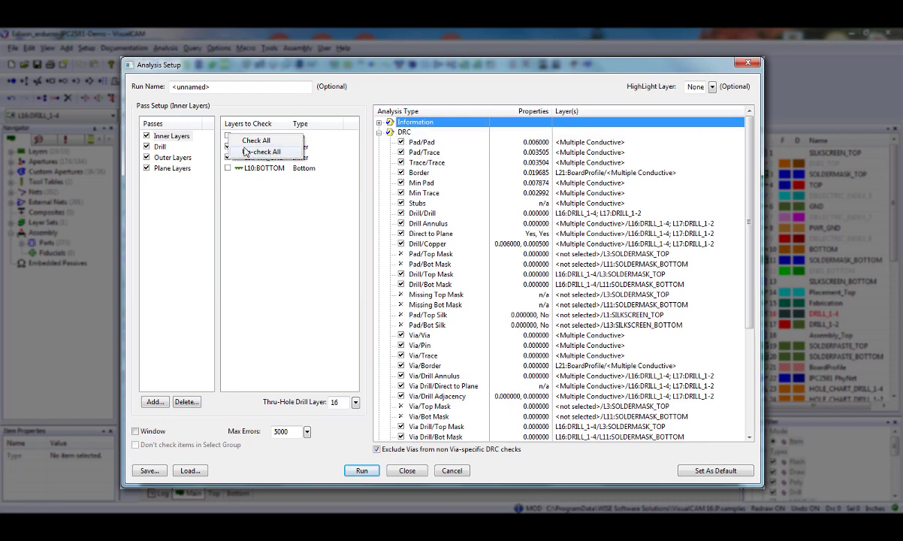
{"action": "left_click", "coordinate": [259, 151]}
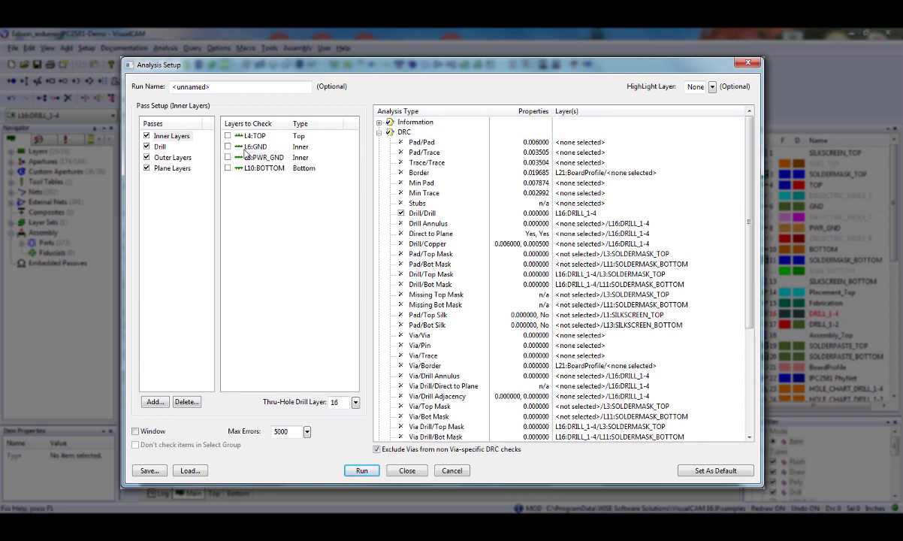
{"action": "left_click", "coordinate": [606, 143]}
{"action": "left_click", "coordinate": [606, 155]}
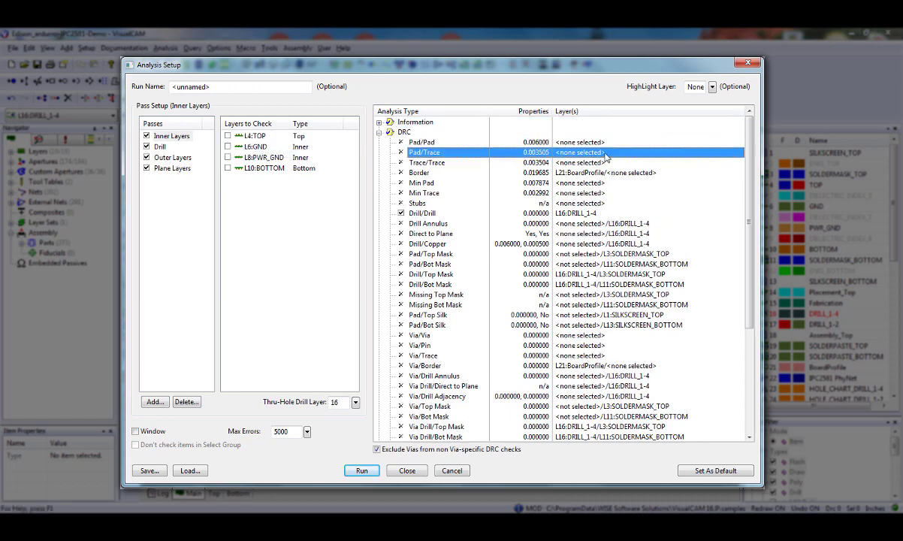
{"action": "right_click", "coordinate": [217, 128]}
{"action": "left_click", "coordinate": [234, 138]}
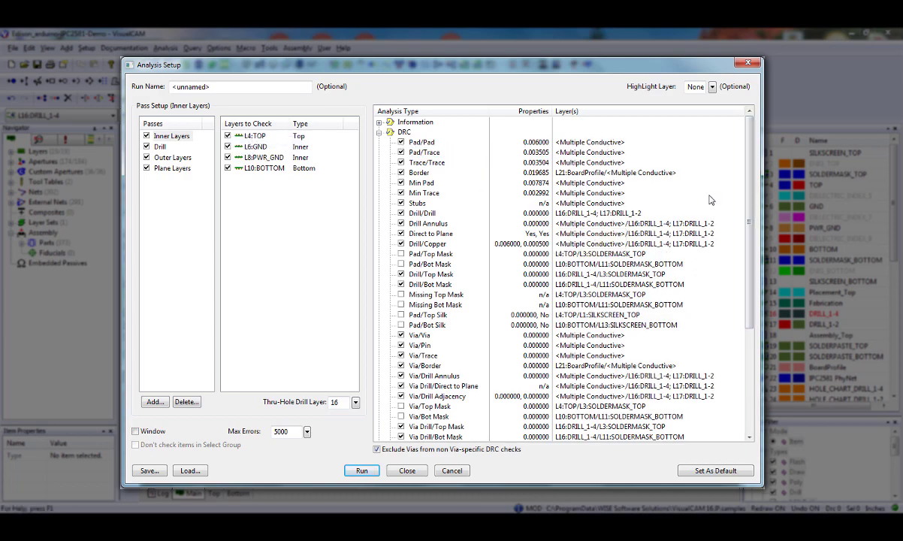
Collapse the DRC checks and expand the DFF checks, viewing Isolated Thermals.
{"action": "left_click", "coordinate": [415, 127]}
{"action": "left_click", "coordinate": [379, 142]}
{"action": "left_click", "coordinate": [605, 204]}
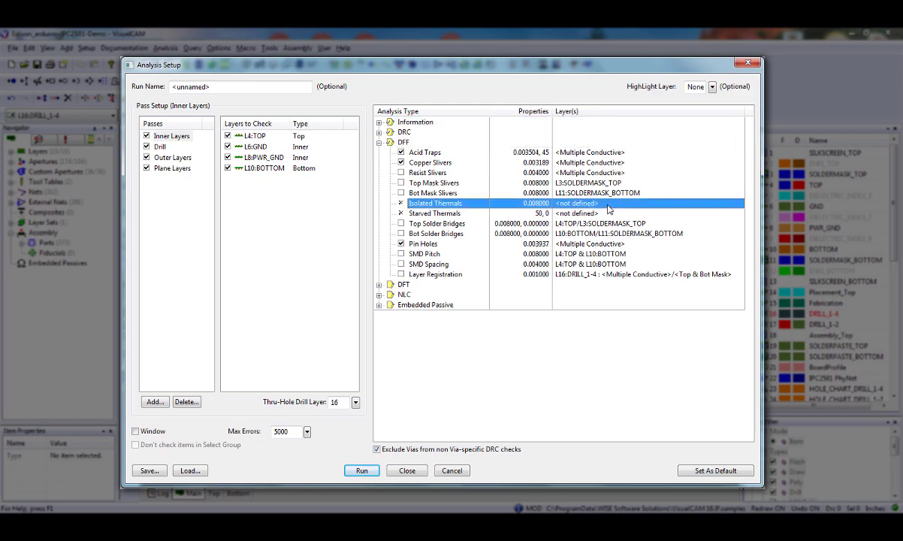
{"action": "left_click", "coordinate": [610, 214]}
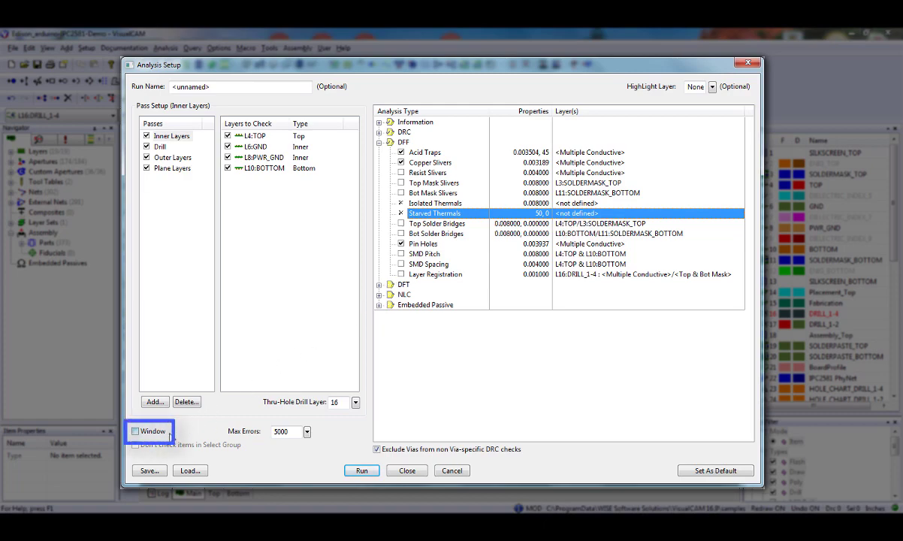
{"action": "left_click", "coordinate": [136, 432]}
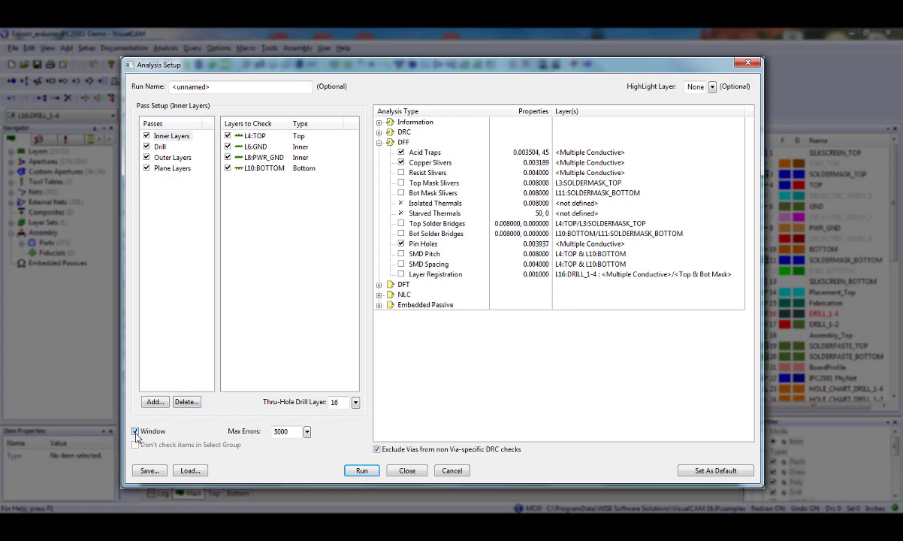
{"action": "left_click", "coordinate": [135, 432]}
{"action": "left_click", "coordinate": [306, 432]}
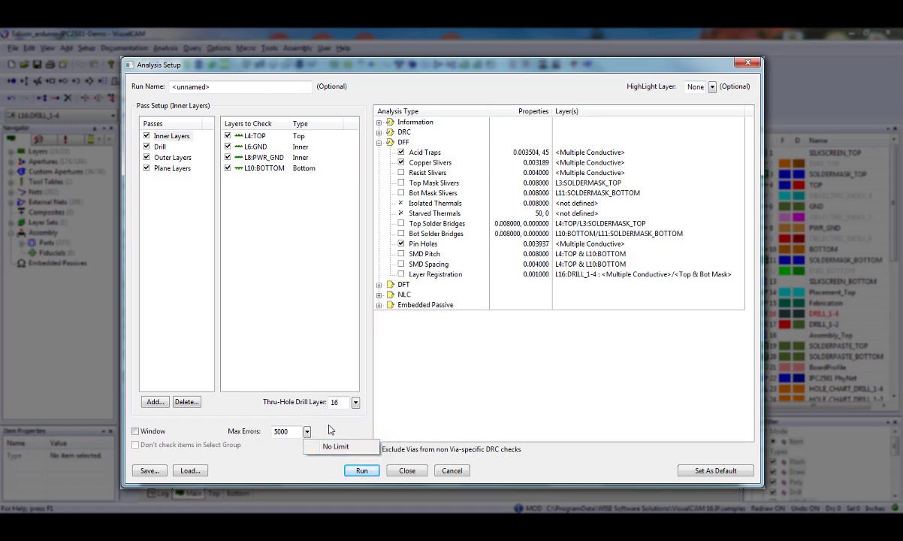
{"action": "left_click", "coordinate": [328, 430]}
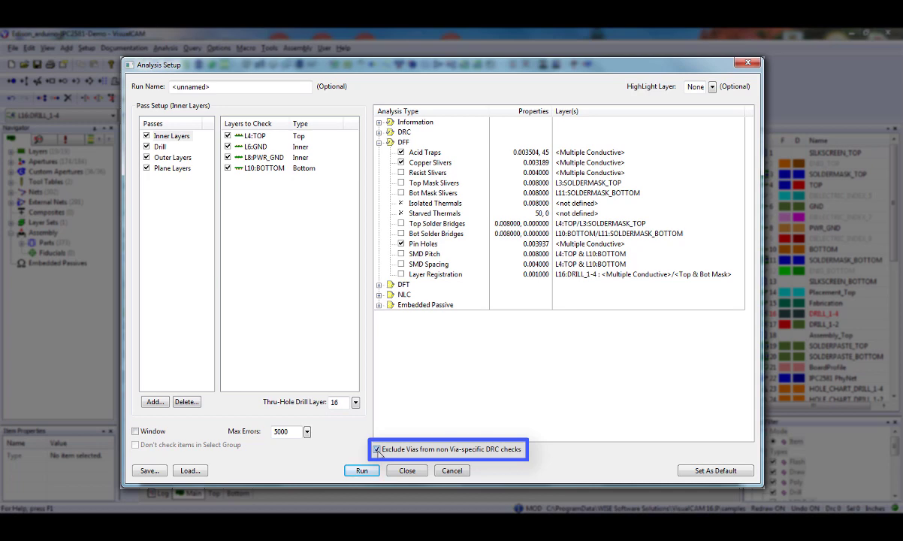
{"action": "left_click", "coordinate": [378, 450]}
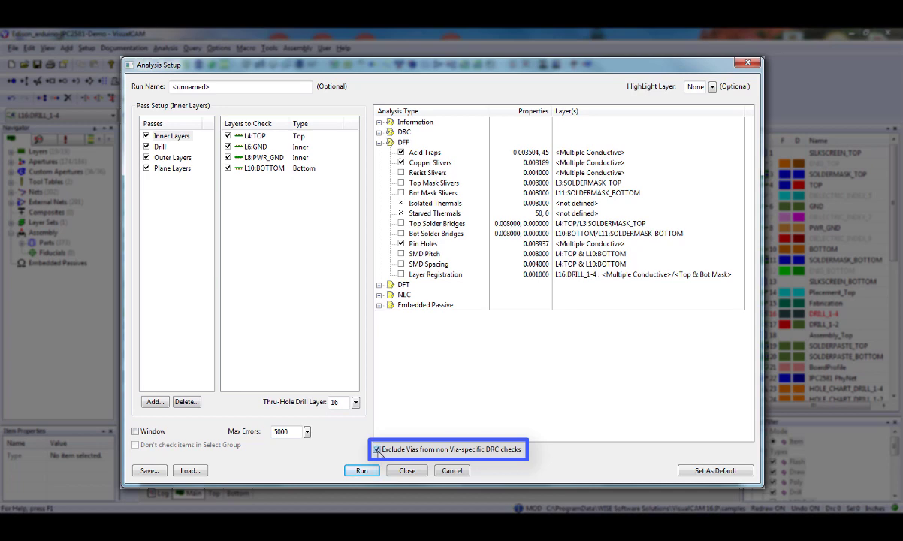
Save the current analysis setup as a dynamic rule file.
{"action": "left_click", "coordinate": [150, 471]}
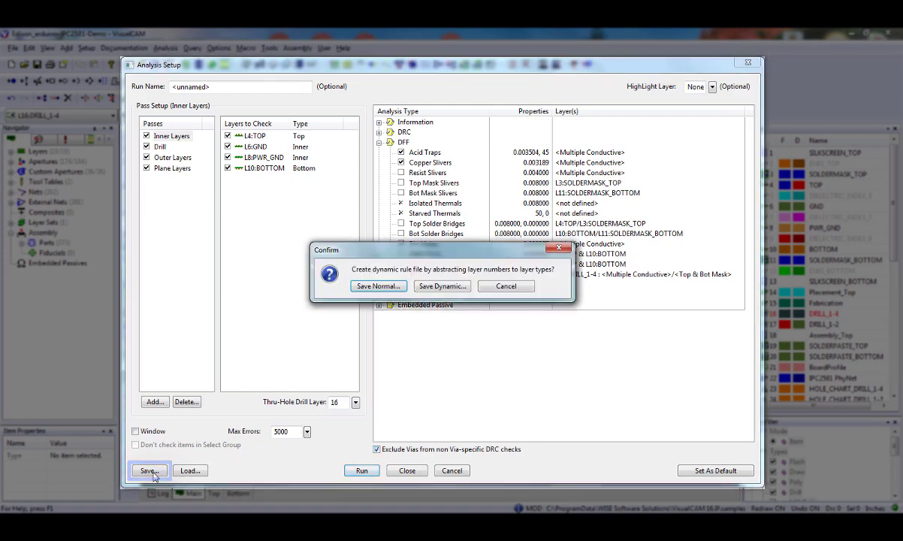
{"action": "left_click", "coordinate": [442, 290]}
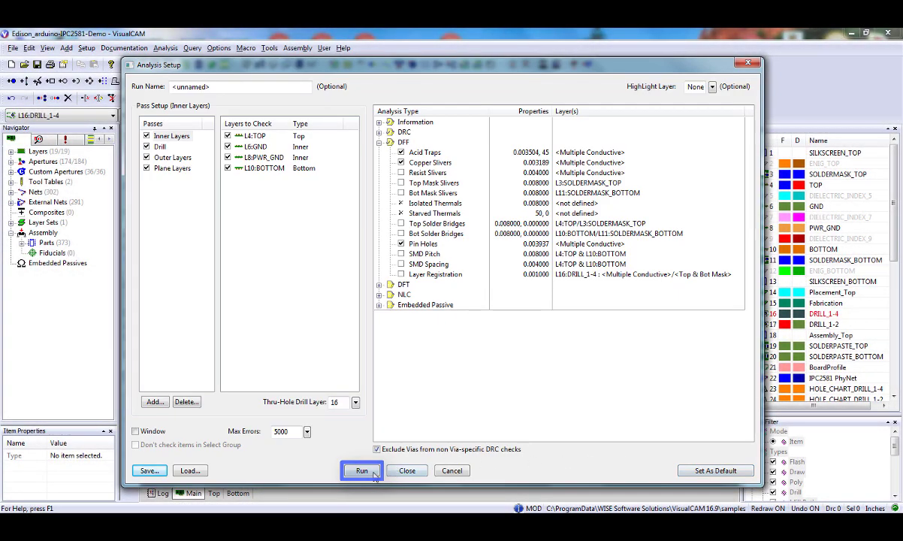
Run the analysis, accept the 3857 errors found, and expand the Inner Layers information results.
{"action": "left_click", "coordinate": [362, 471]}
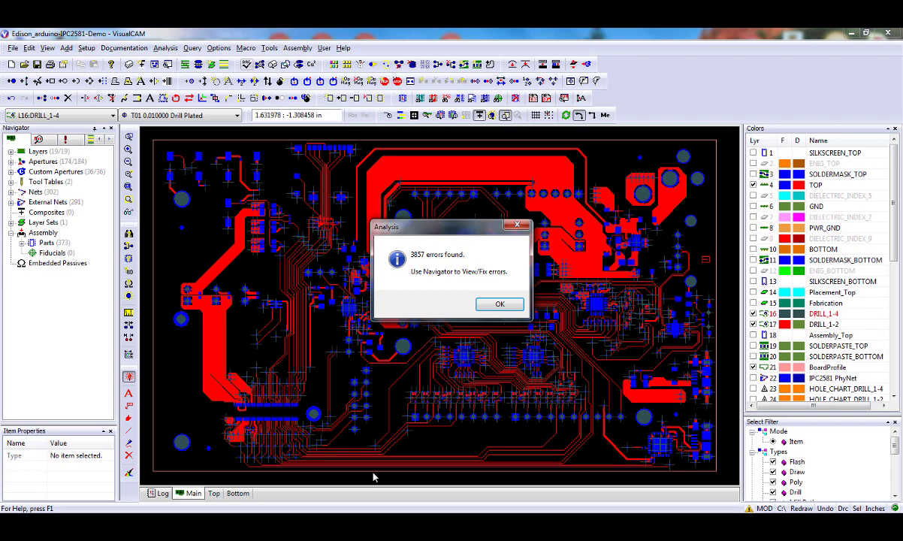
{"action": "left_click", "coordinate": [500, 305]}
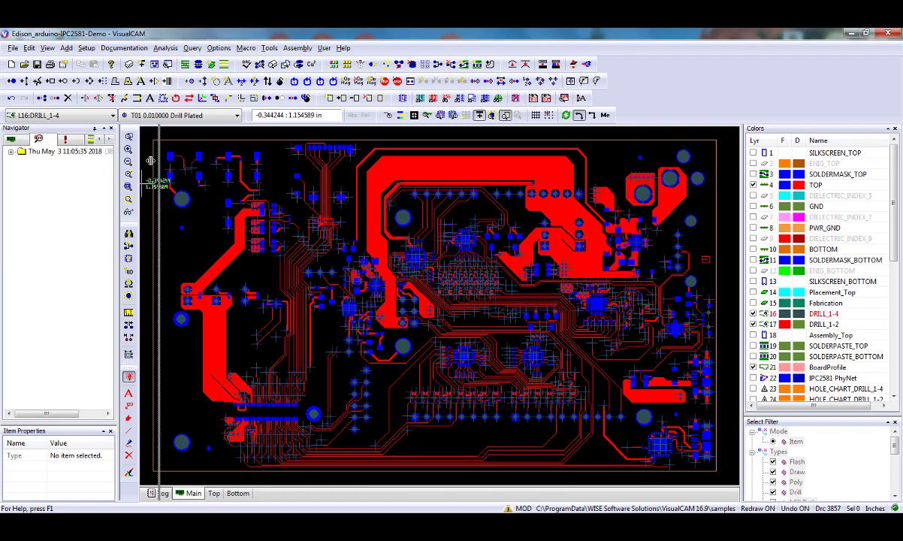
{"action": "left_click", "coordinate": [11, 152]}
{"action": "left_click", "coordinate": [21, 162]}
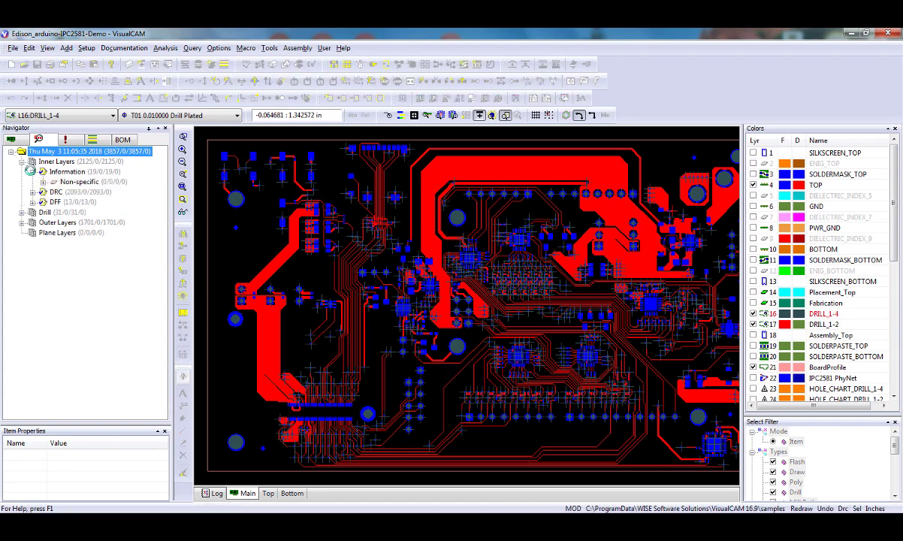
{"action": "left_click", "coordinate": [33, 171]}
{"action": "left_click", "coordinate": [44, 182]}
{"action": "left_click", "coordinate": [54, 192]}
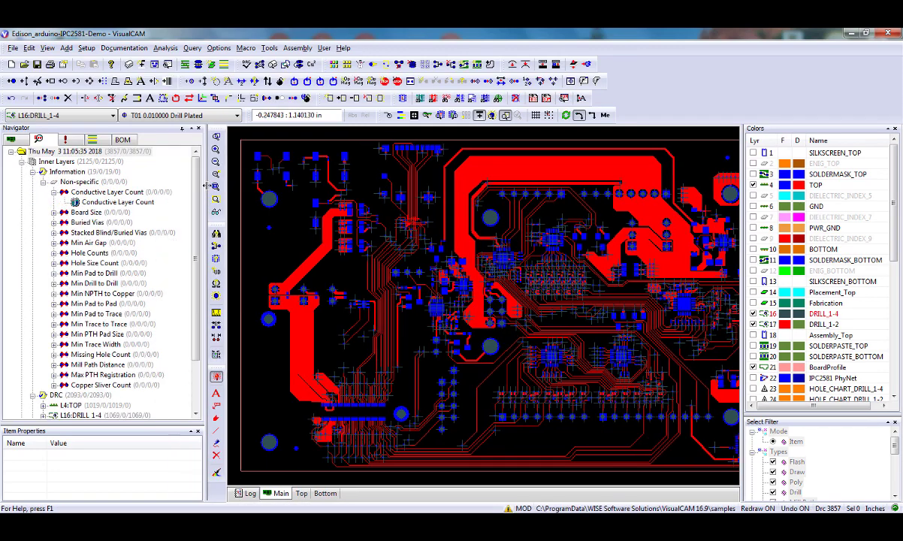
Expand the Missing Drill, Drill DRC, Outer Layers DRC and Pad to Pad error branches.
{"action": "scroll", "coordinate": [45, 330], "scroll_direction": "down", "scroll_amount": 2}
{"action": "left_click", "coordinate": [43, 344]}
{"action": "left_click", "coordinate": [53, 362]}
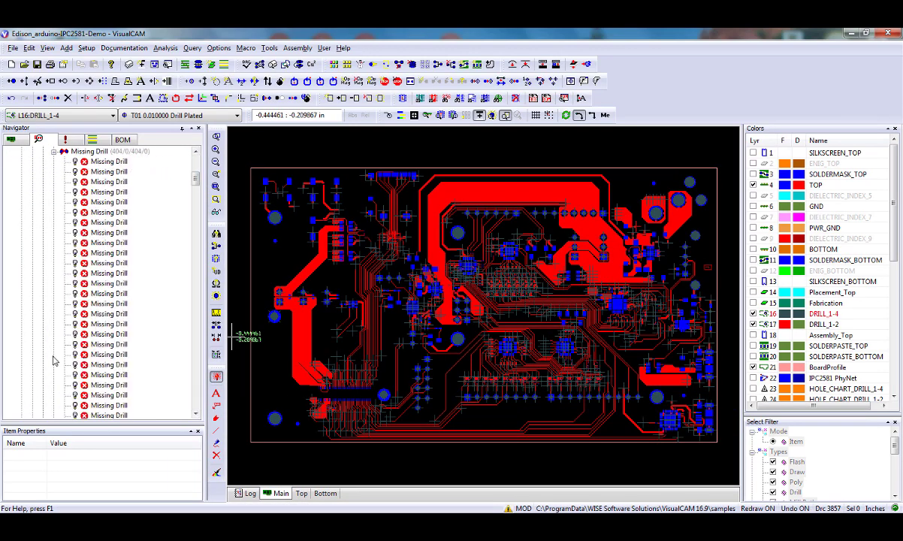
{"action": "scroll", "coordinate": [184, 368], "scroll_direction": "down", "scroll_amount": 15}
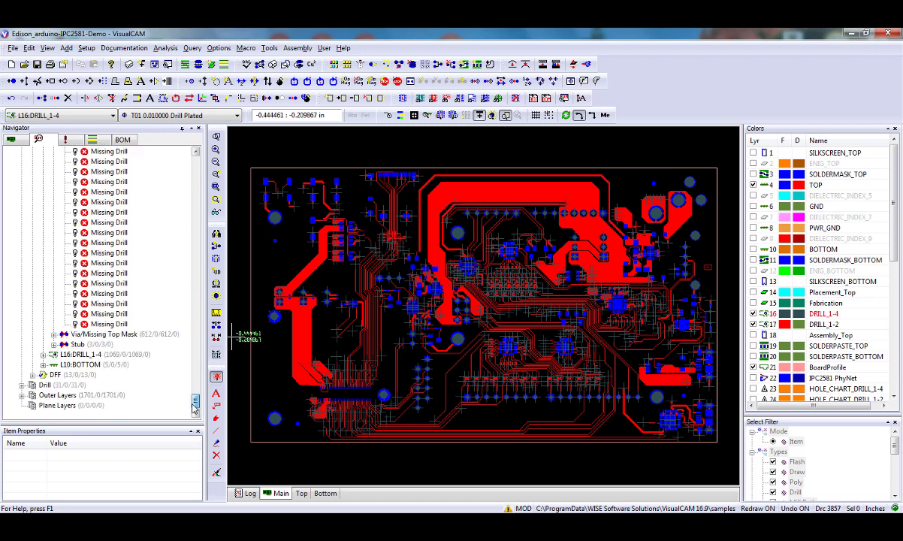
{"action": "left_click", "coordinate": [22, 384]}
{"action": "left_click", "coordinate": [32, 394]}
{"action": "scroll", "coordinate": [177, 388], "scroll_direction": "down", "scroll_amount": 2}
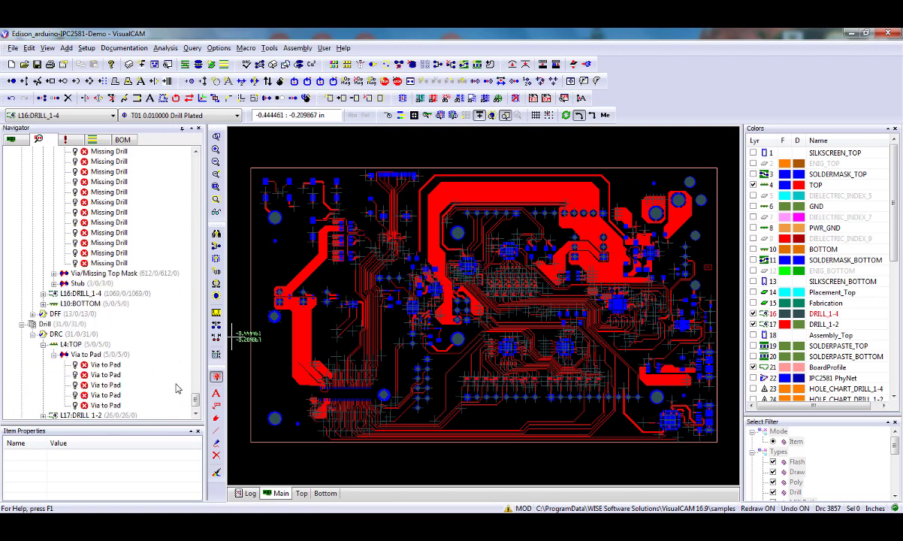
{"action": "scroll", "coordinate": [180, 387], "scroll_direction": "down", "scroll_amount": 2}
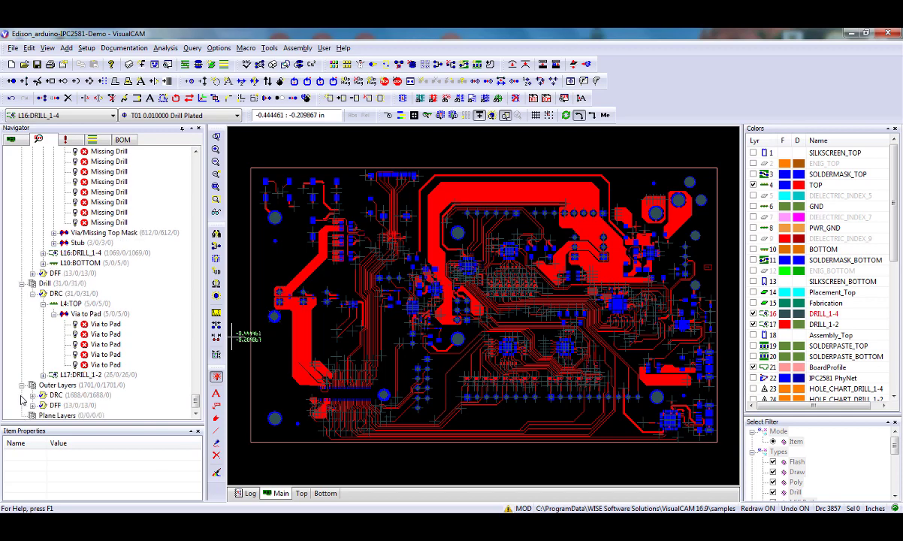
{"action": "left_click", "coordinate": [33, 394]}
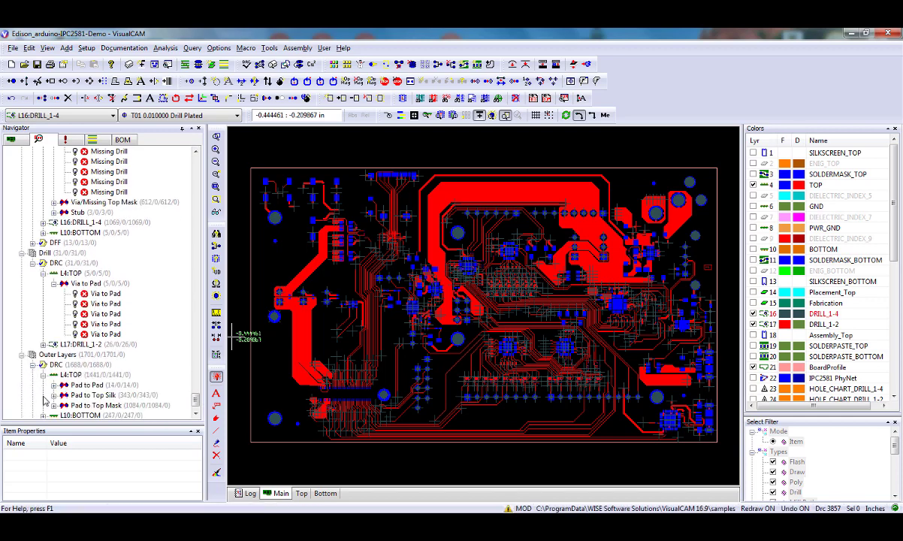
{"action": "left_click", "coordinate": [43, 376]}
Mark a Via to Pad error as fixed.
{"action": "left_click", "coordinate": [97, 275]}
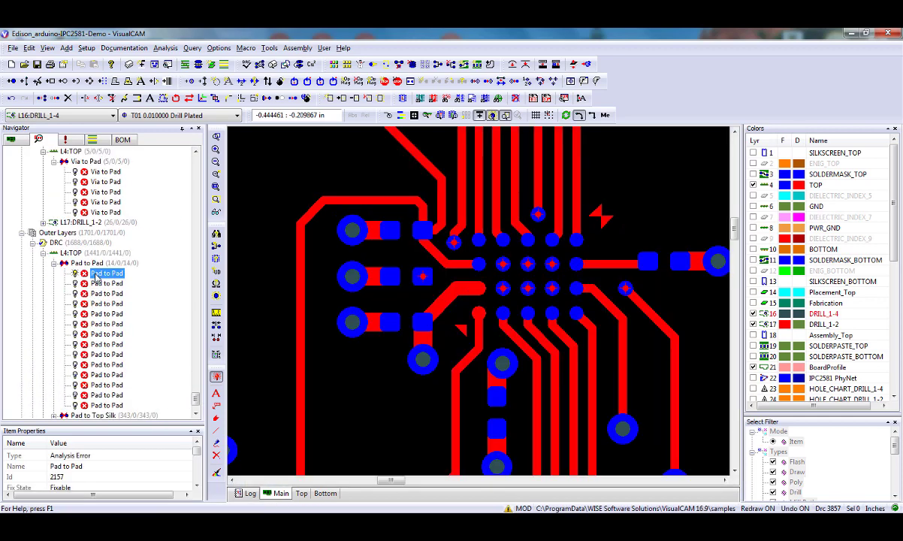
{"action": "left_click", "coordinate": [96, 213]}
{"action": "right_click", "coordinate": [101, 214]}
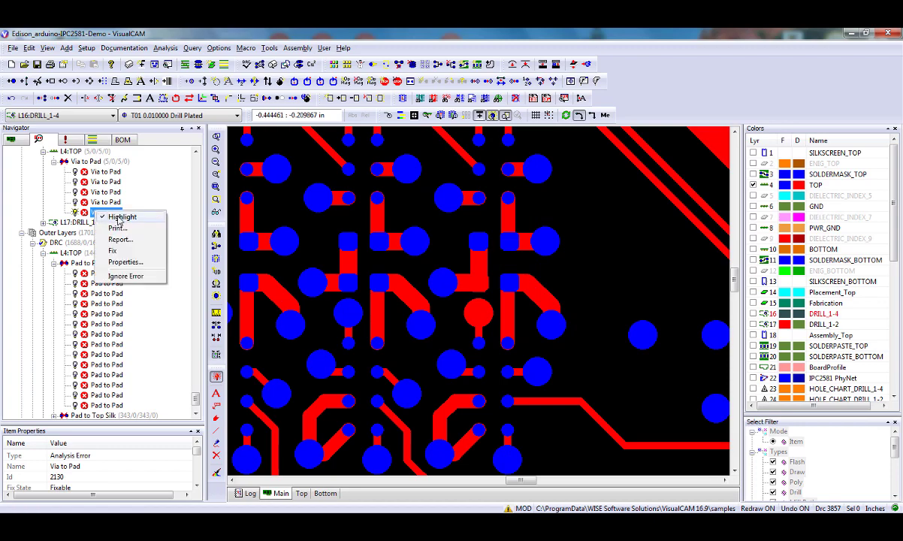
{"action": "left_click", "coordinate": [116, 251]}
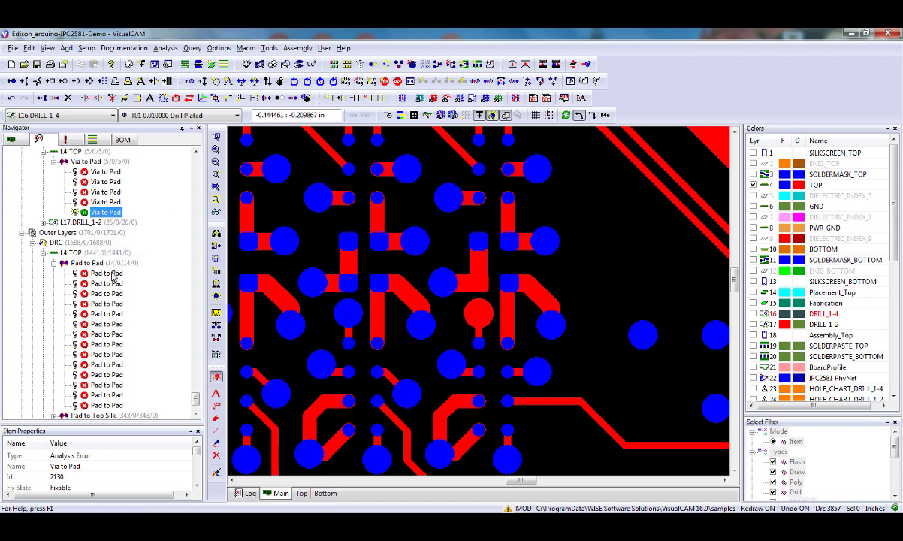
Show the Properties of the first Pad to Pad error.
{"action": "left_click", "coordinate": [112, 275]}
{"action": "right_click", "coordinate": [112, 275]}
{"action": "left_click", "coordinate": [130, 305]}
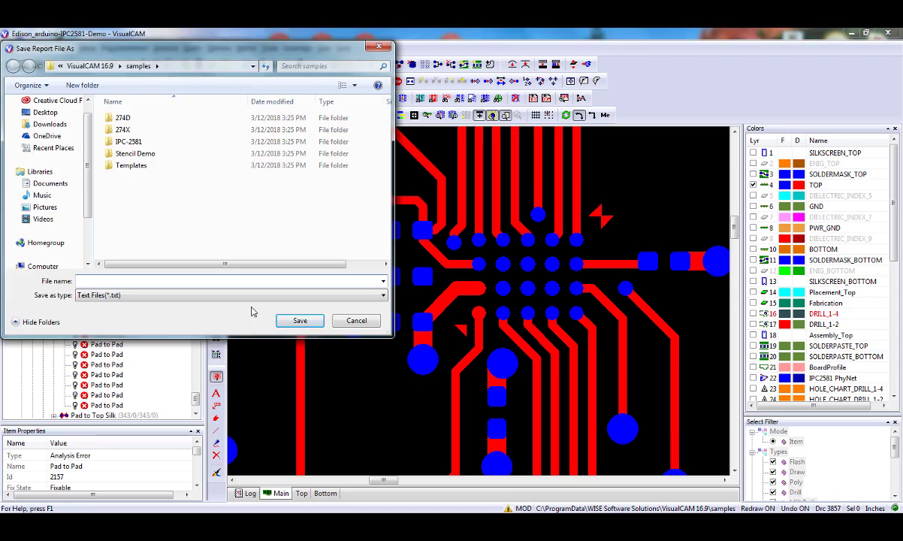
{"action": "left_click", "coordinate": [356, 320]}
{"action": "right_click", "coordinate": [105, 275]}
{"action": "left_click", "coordinate": [124, 326]}
{"action": "scroll", "coordinate": [551, 307], "scroll_direction": "down", "scroll_amount": 1}
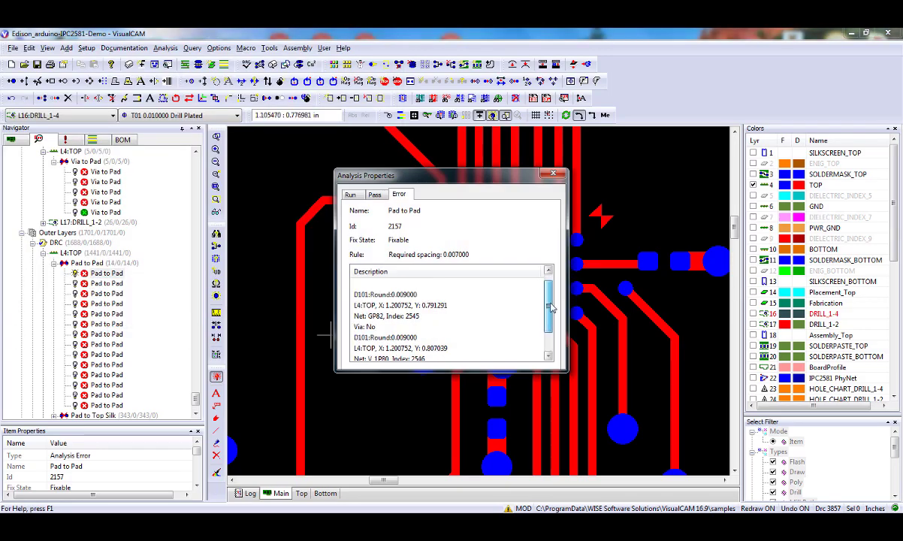